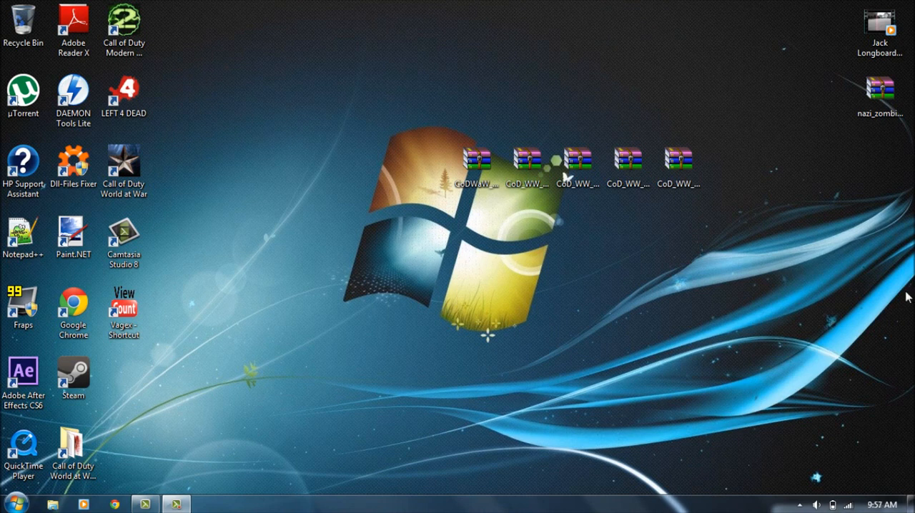
Check the full names of the five mod tools archives on the desktop.
left_click_drag(343, 184, 429, 179)
left_click(465, 187)
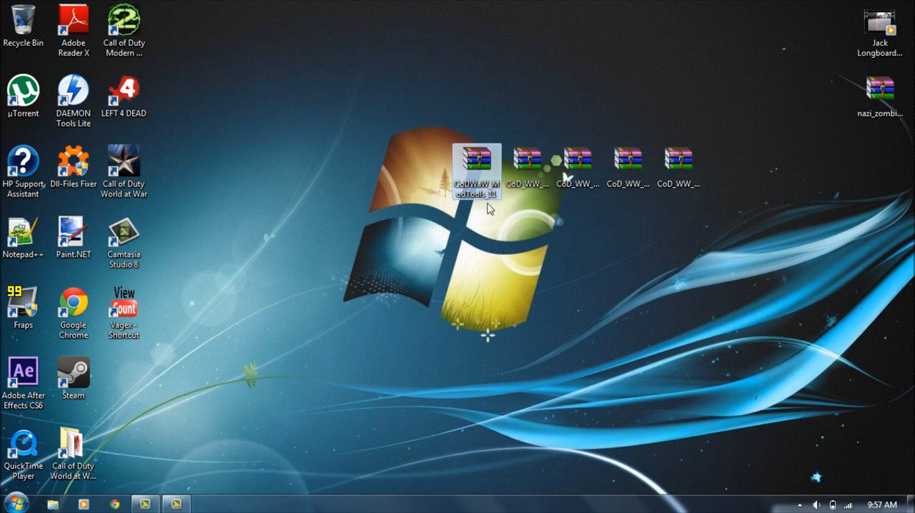
left_click(490, 236)
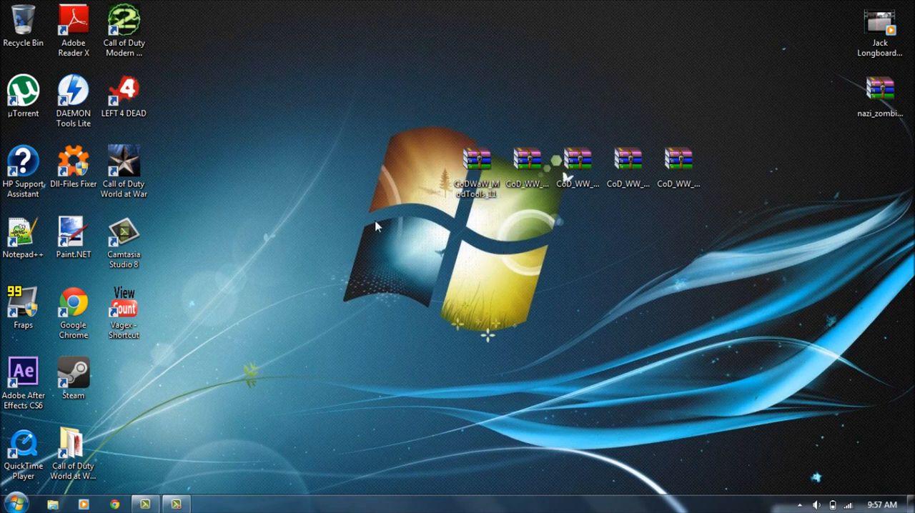
mouse_move(390, 185)
left_mouse_down()
mouse_move(772, 146)
mouse_move(551, 143)
mouse_move(322, 195)
mouse_move(397, 186)
left_mouse_up()
left_click(532, 176)
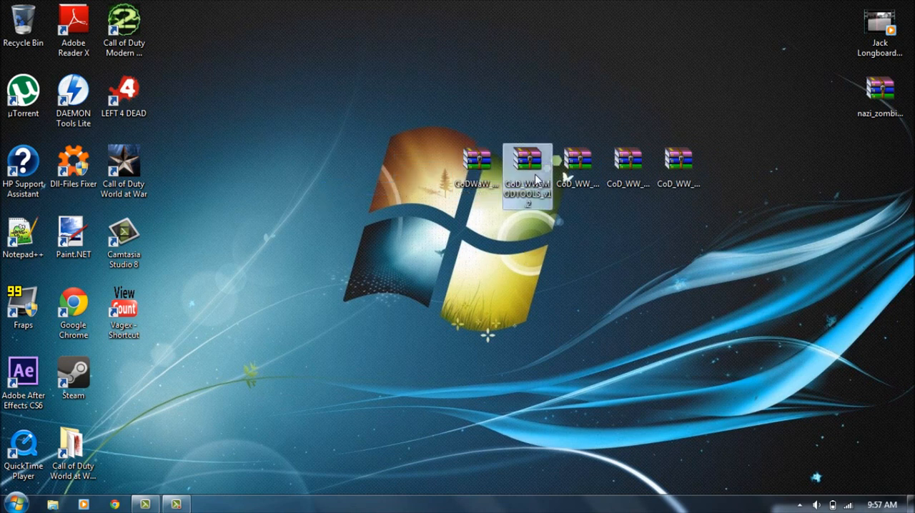
left_click(579, 172)
left_click(628, 172)
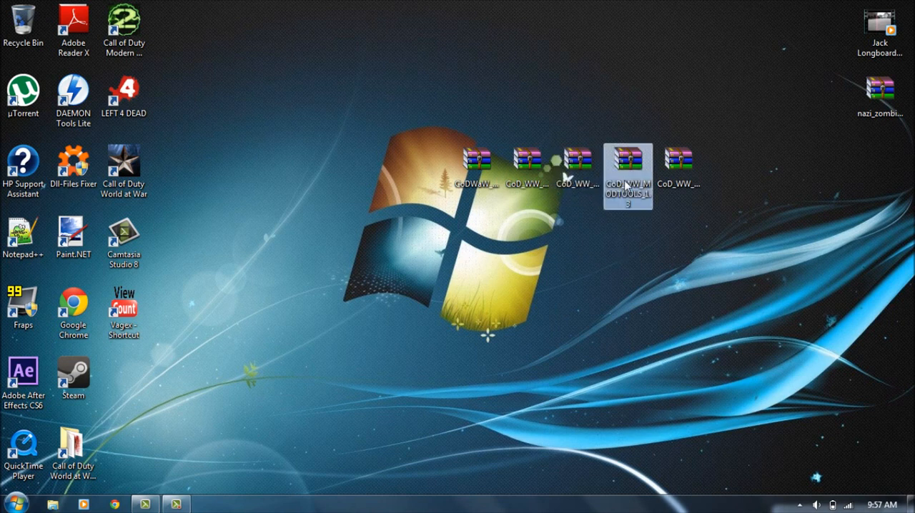
left_click(680, 177)
left_click_drag(797, 187, 367, 136)
left_click(310, 276)
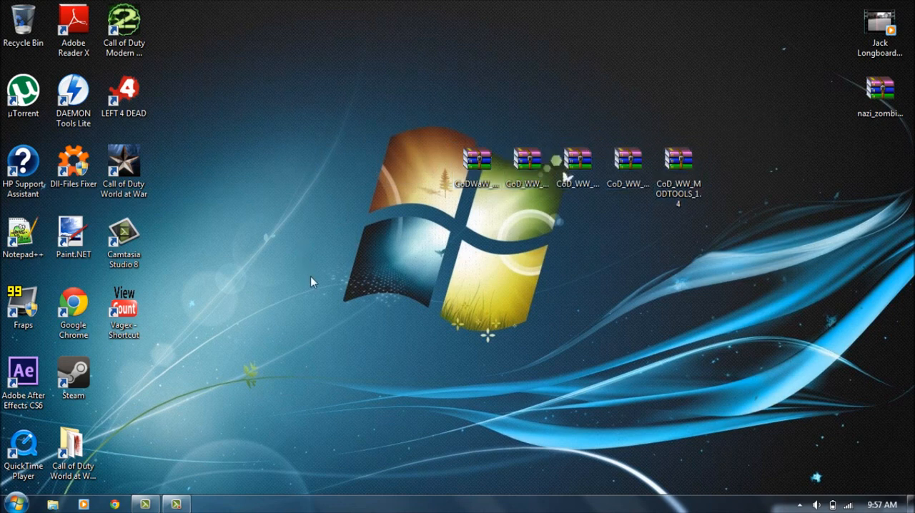
Open the Call of Duty World at War folder, look through its contents and move its window below the mod tools archives.
double_click(69, 465)
left_click_drag(489, 87, 451, 64)
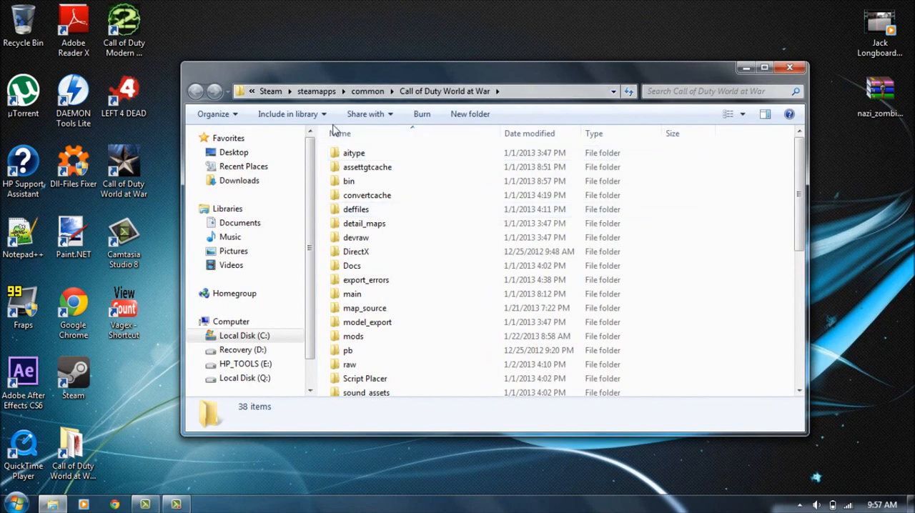
left_click_drag(321, 159, 438, 283)
right_click(437, 275)
left_click(769, 256)
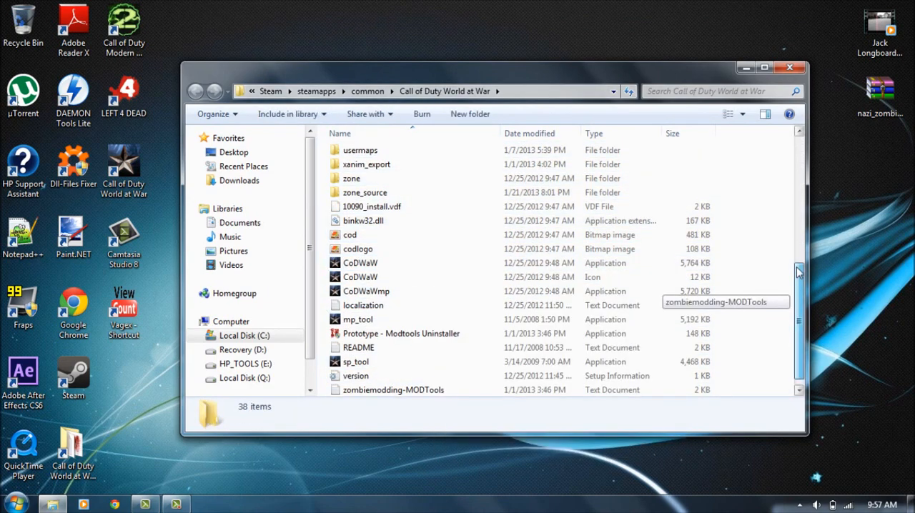
scroll(784, 293, "up", 7)
left_click_drag(696, 77, 720, 268)
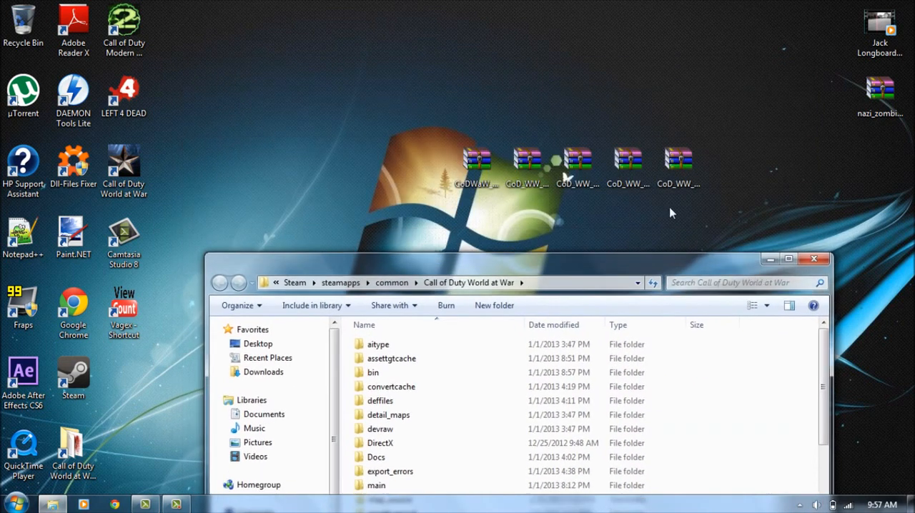
Open the inner folder of CoDWaW_ModTools_11.rar and try to copy zone_source, raw and map_source into the Call of Duty World at War folder.
left_click(485, 164)
double_click(485, 164)
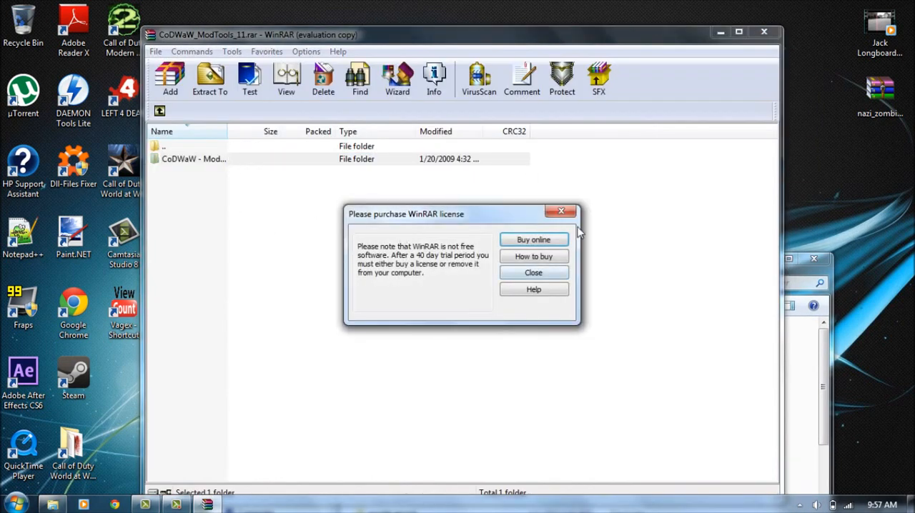
left_click(561, 213)
double_click(310, 163)
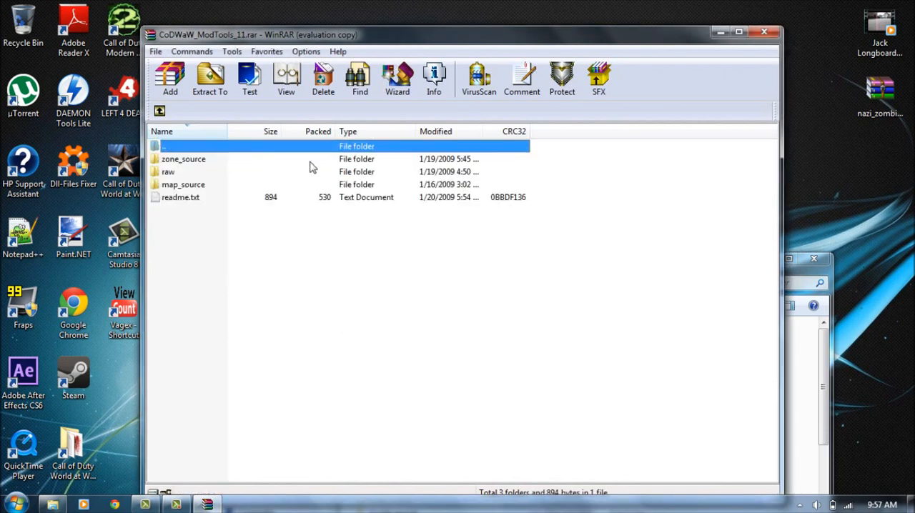
left_click_drag(574, 166, 794, 380)
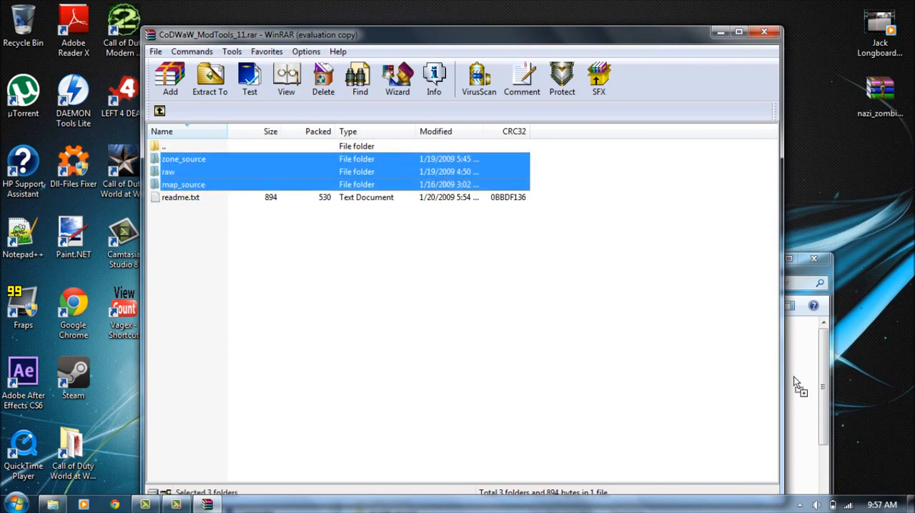
left_click_drag(592, 247, 472, 168)
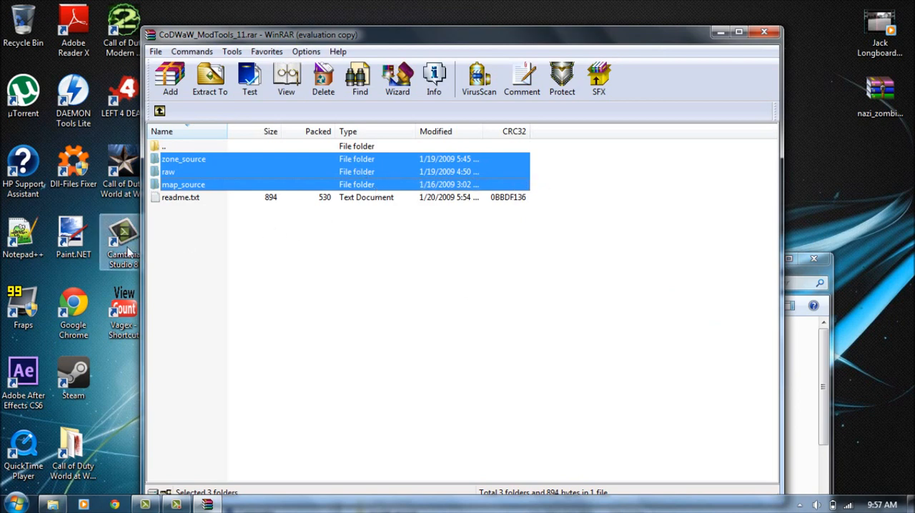
Open the archive's readme.txt to read the installation instructions, and close both the text file and the archive.
left_click(189, 290)
left_click(245, 200)
left_click(236, 244)
double_click(223, 199)
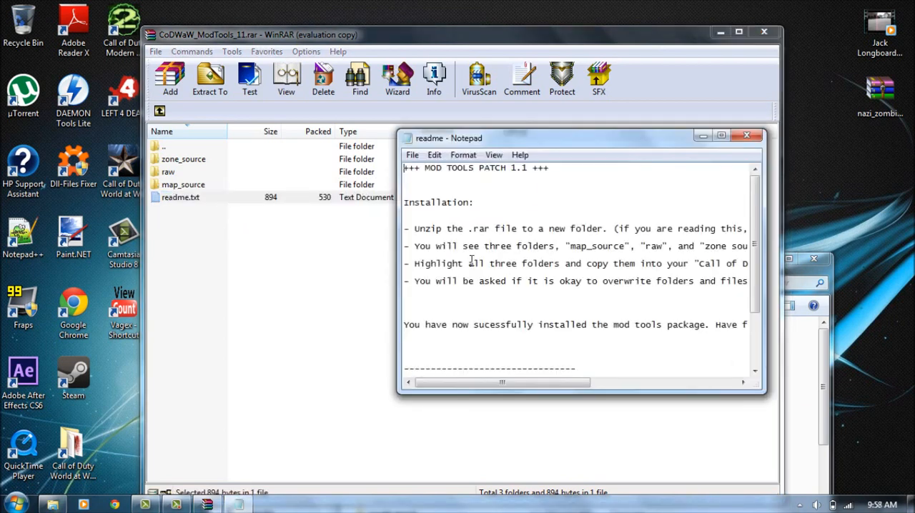
left_click(746, 135)
left_click_drag(569, 155, 472, 193)
left_click(364, 252)
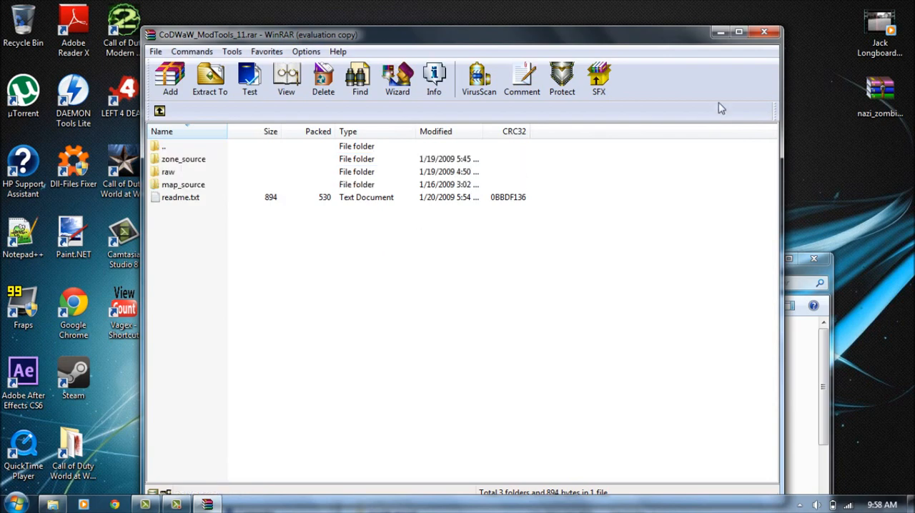
left_click(771, 33)
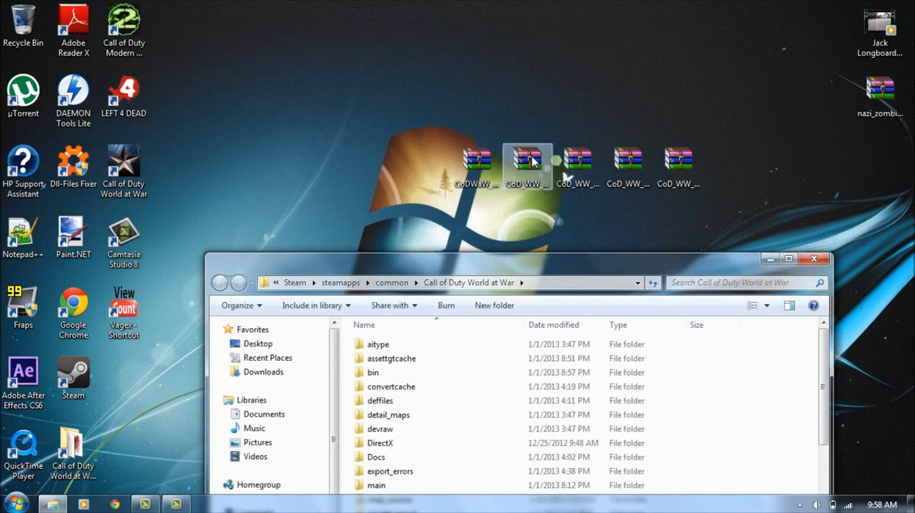
Inspect the inner folder of CoD_WW_MODTOOLS_v1.2.zip and close the archive.
double_click(526, 163)
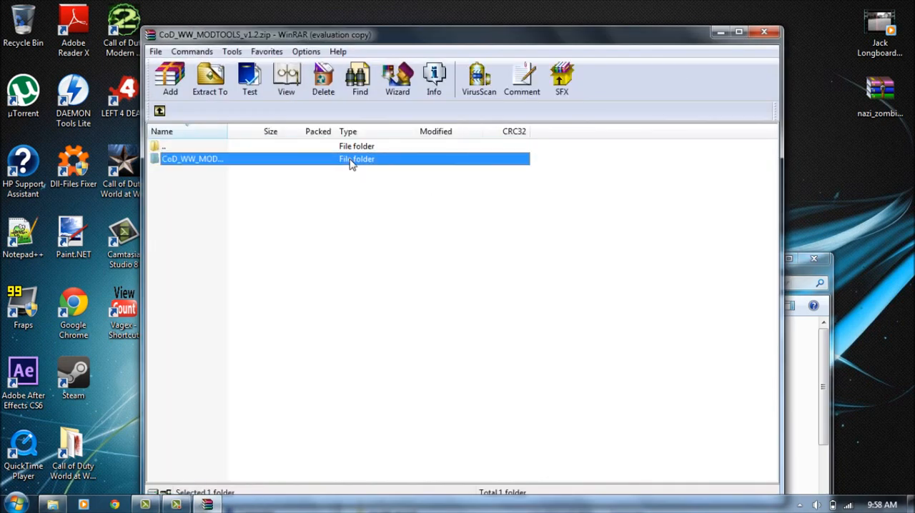
double_click(351, 160)
left_click(561, 211)
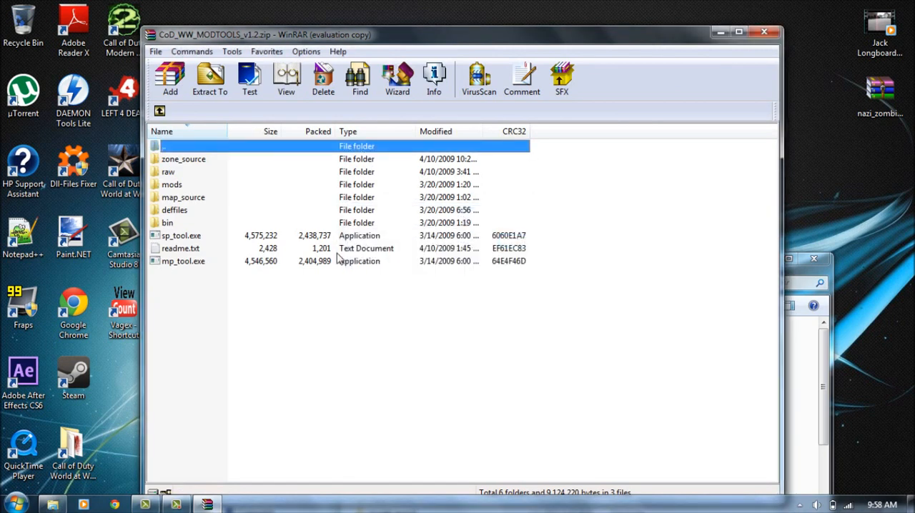
left_click(766, 32)
left_click_drag(768, 176, 846, 172)
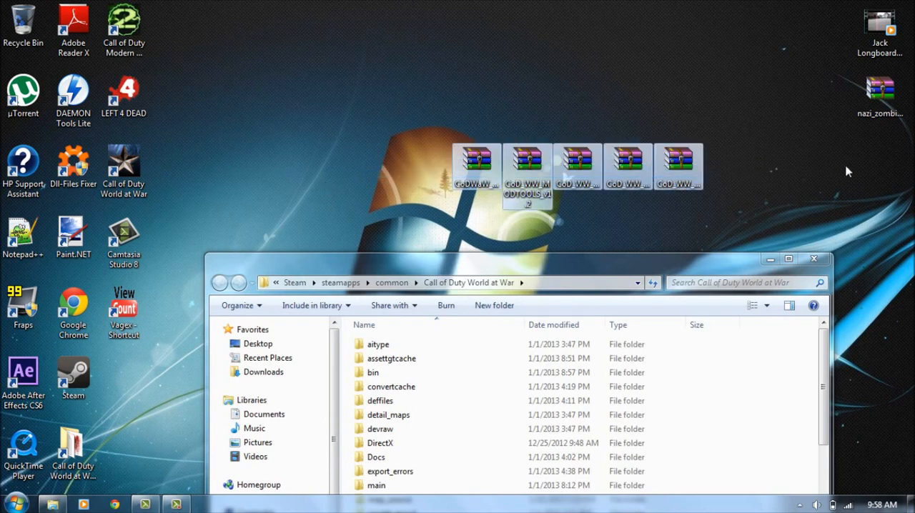
left_click(845, 172)
Open the Script Placer folder inside the Call of Duty World at War folder and launch the Script Placer application.
left_click_drag(707, 257, 697, 25)
left_click_drag(815, 153, 836, 365)
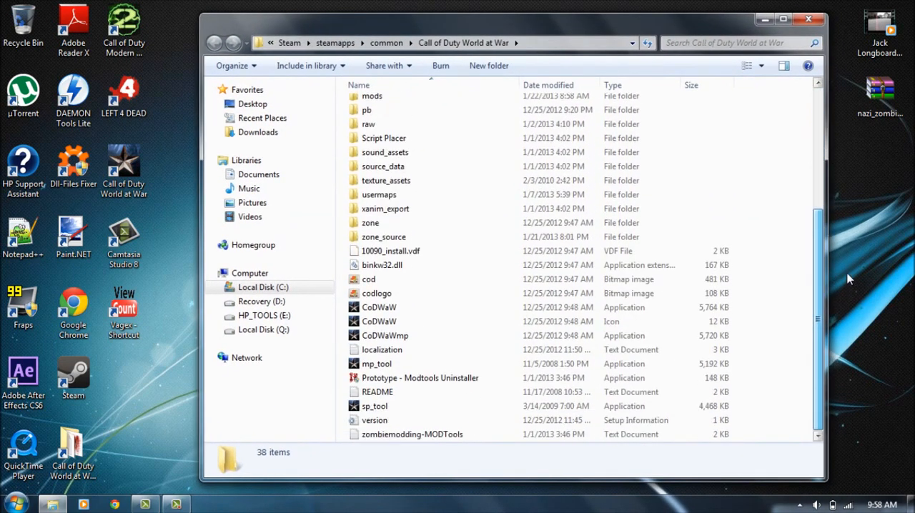
left_click_drag(817, 266, 822, 148)
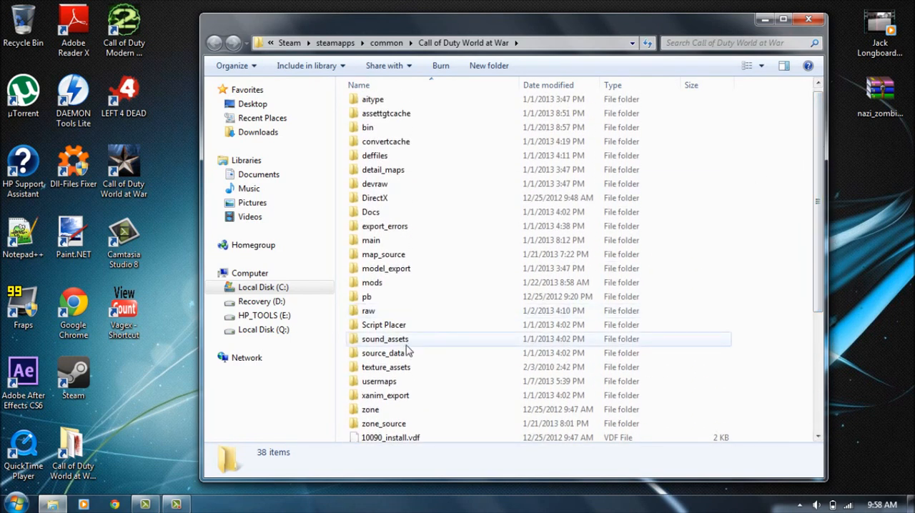
double_click(357, 326)
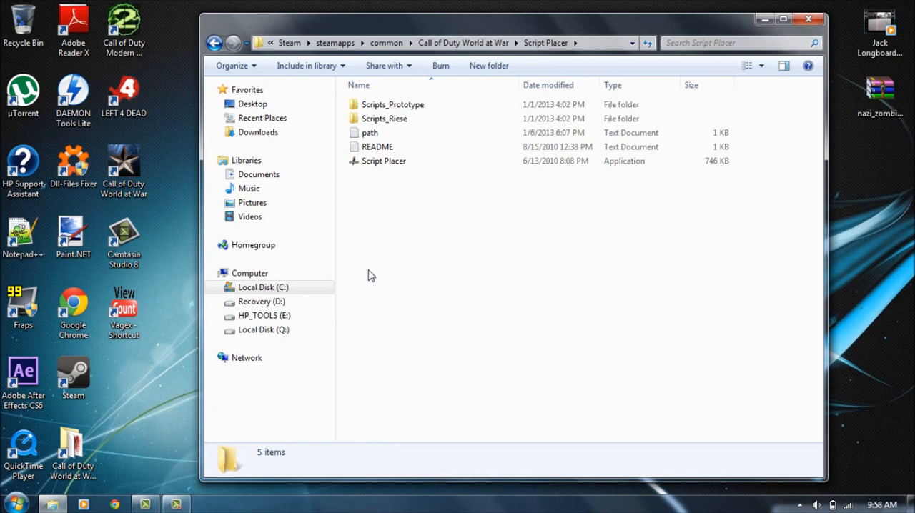
double_click(386, 163)
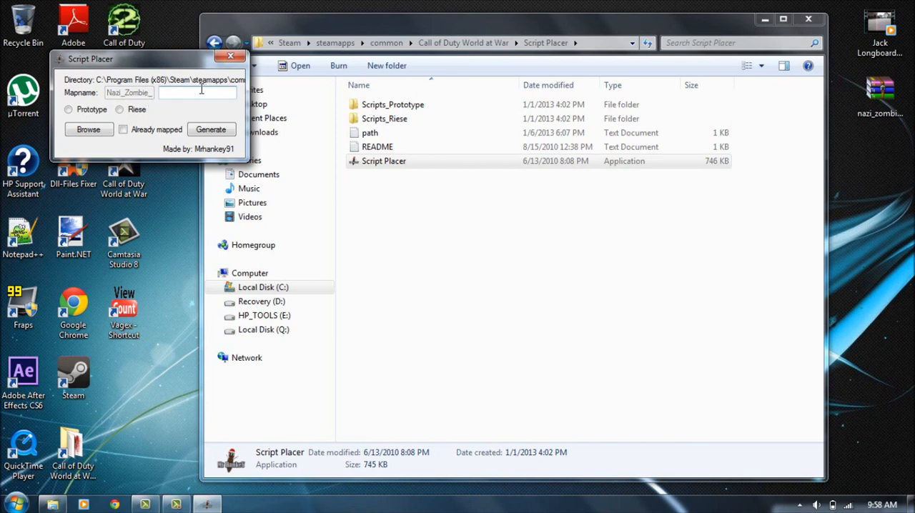
Set the map name after the Nazi_Zombie_ prefix to new and choose the Riese script type.
key("BackSpace")
key("BackSpace")
left_click(68, 110)
Browse for the game's installation root and expand Local Disk (C:), Program Files (x86) and Steam in the folder tree.
left_click(84, 130)
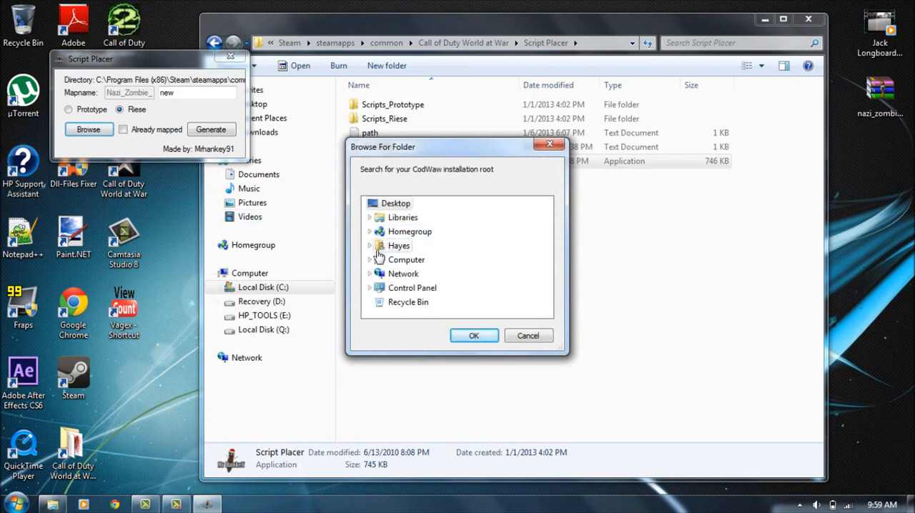
left_click(370, 260)
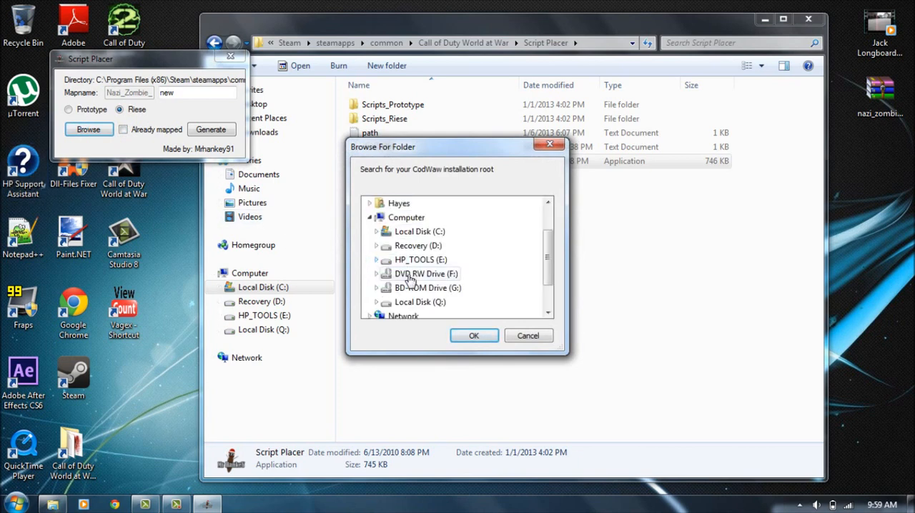
double_click(411, 233)
left_click_drag(549, 225, 548, 257)
double_click(425, 203)
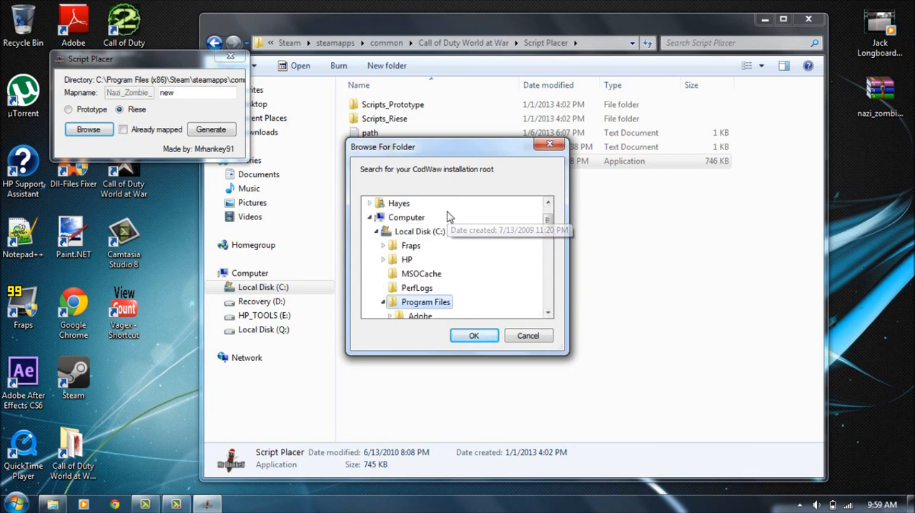
left_click_drag(549, 227, 547, 285)
scroll(536, 278, "down", 1)
left_click(462, 231)
left_click_drag(547, 226, 541, 263)
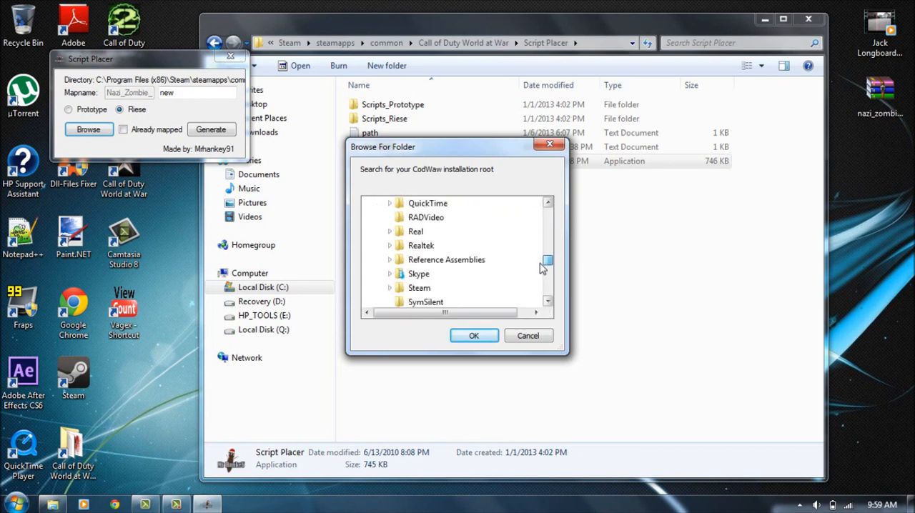
left_click(462, 288)
left_click_drag(542, 259, 544, 270)
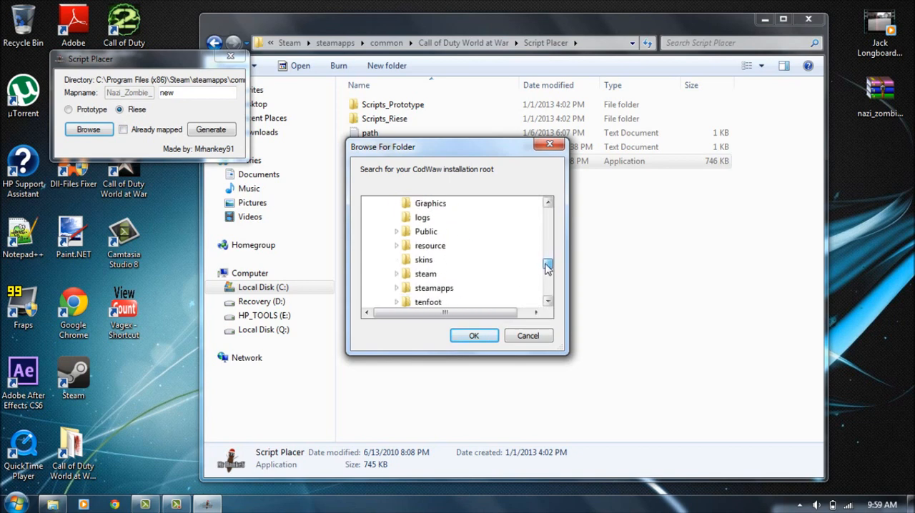
Choose steamapps\common\Call of Duty World at War as the installation root and save the path.
left_click(438, 288)
left_click(437, 302)
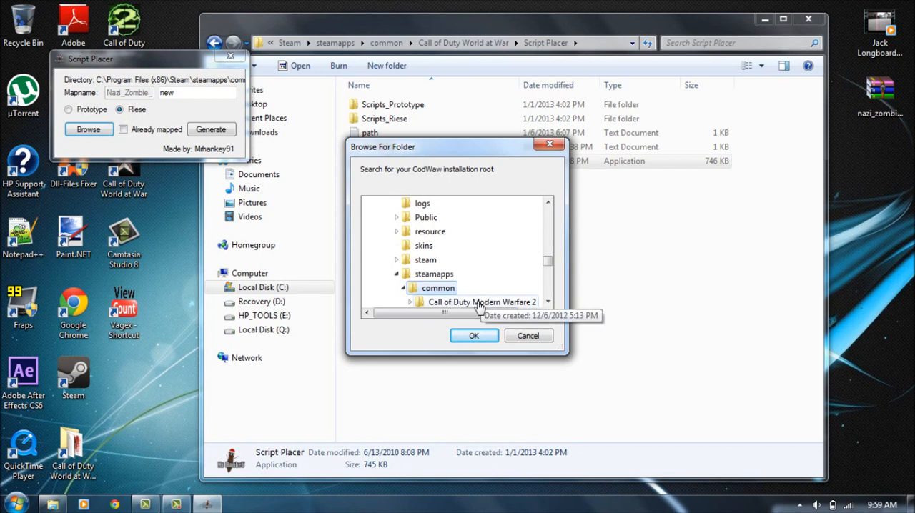
left_click_drag(548, 256, 548, 266)
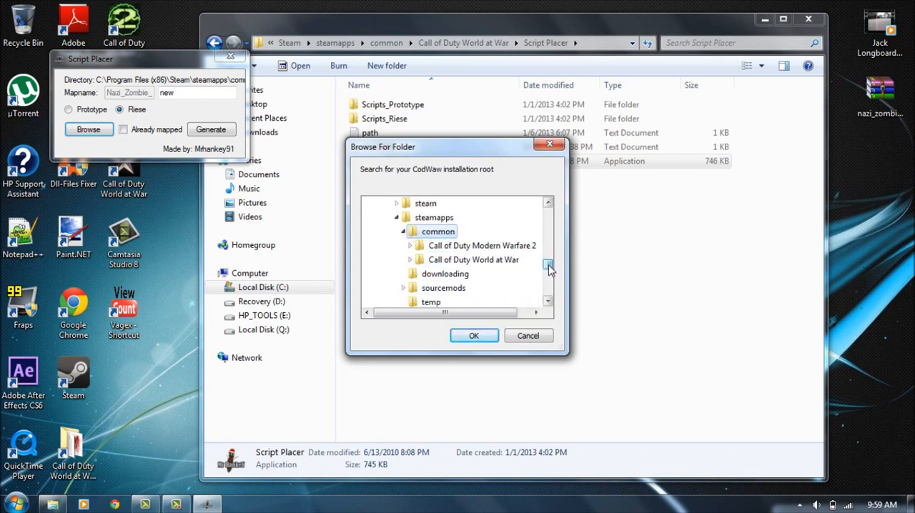
left_click(477, 260)
mouse_move(548, 256)
left_mouse_down()
mouse_move(547, 271)
mouse_move(547, 255)
left_mouse_up()
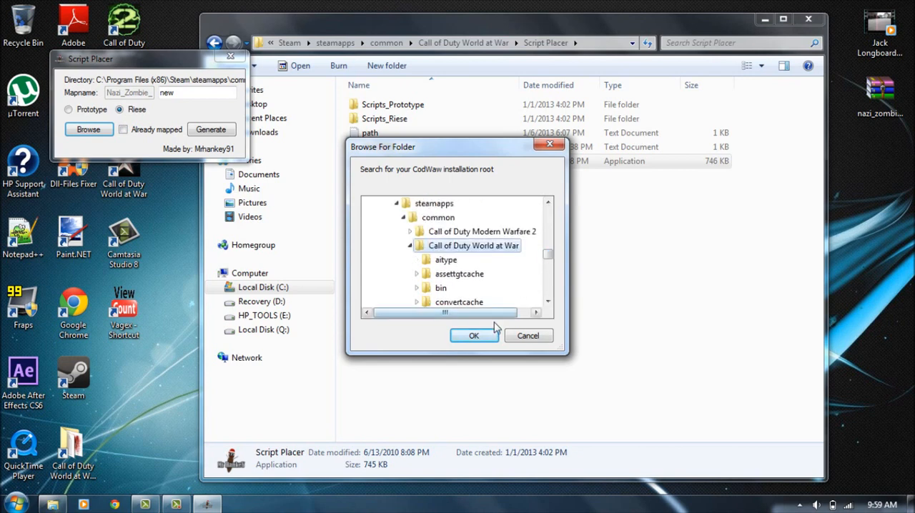
left_click(474, 335)
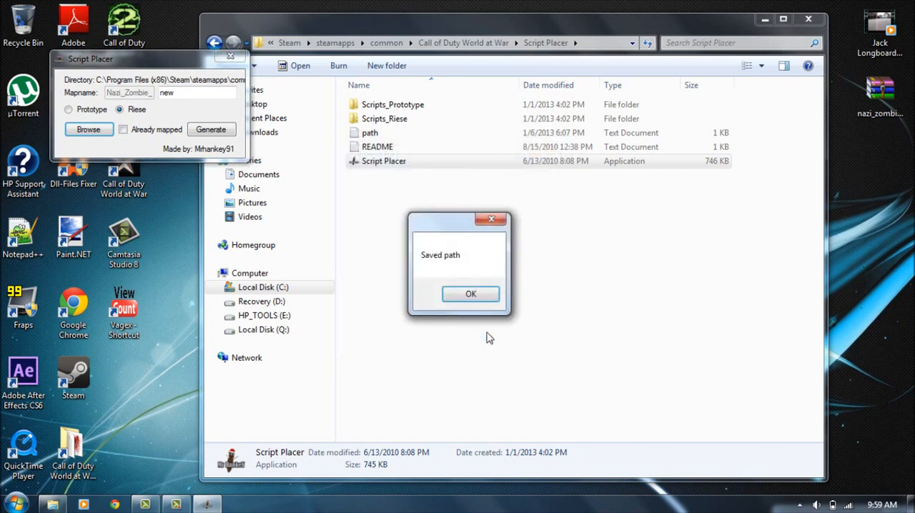
left_click(472, 293)
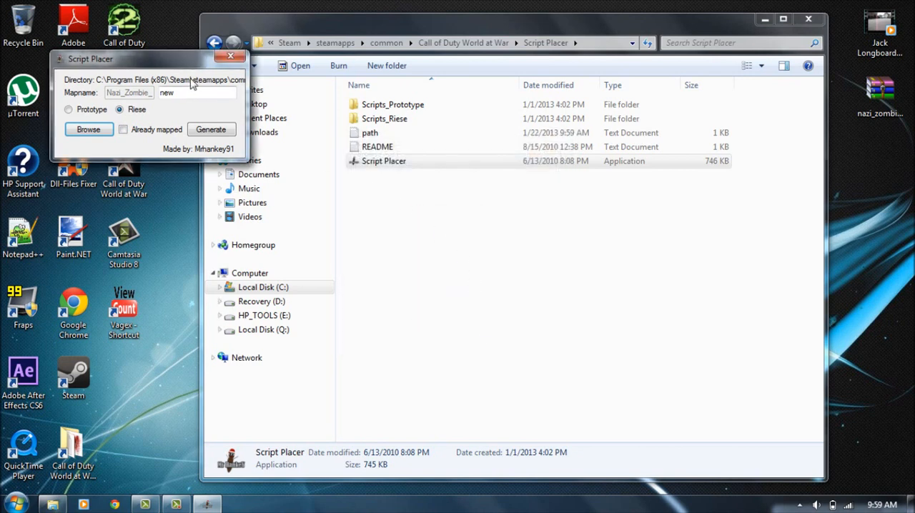
Generate the Riese script files for the new map and close Script Placer.
left_click(210, 131)
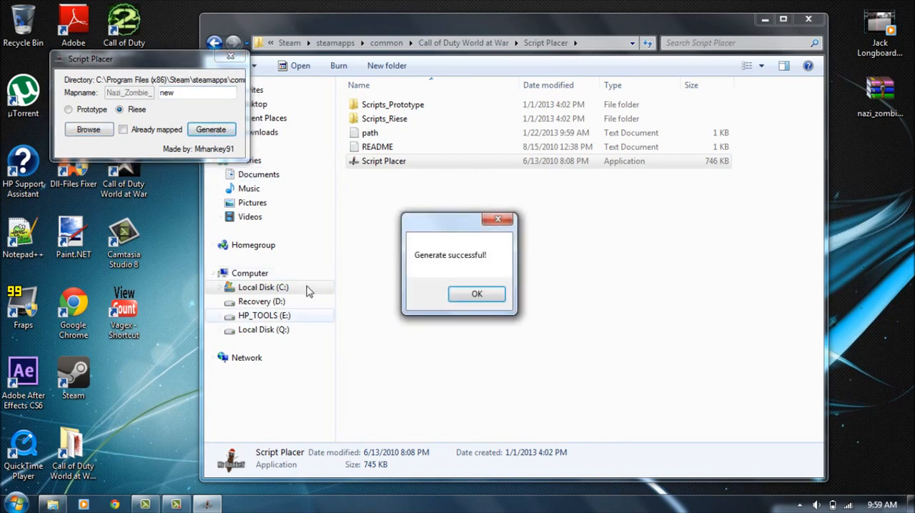
left_click(477, 294)
left_click(207, 504)
left_click(486, 299)
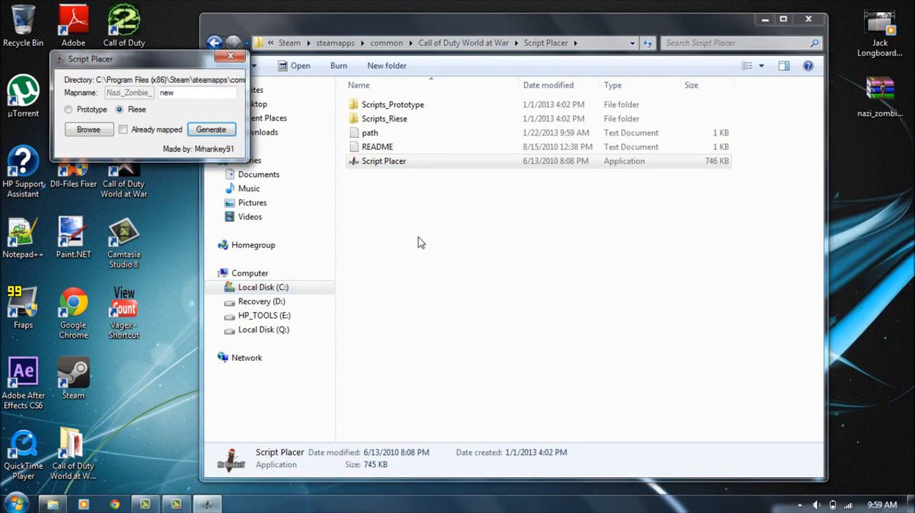
left_click(230, 56)
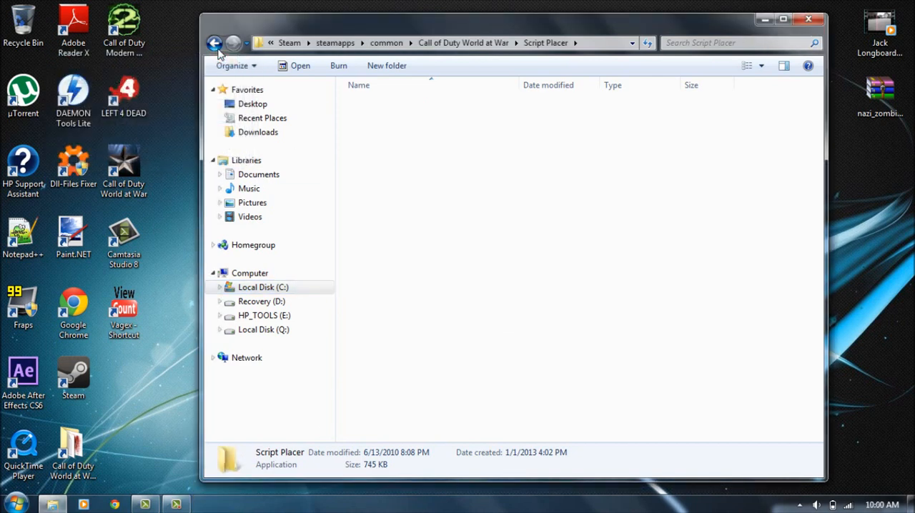
Open the bin folder of the Call of Duty World at War installation and start Launcher.
left_click(215, 43)
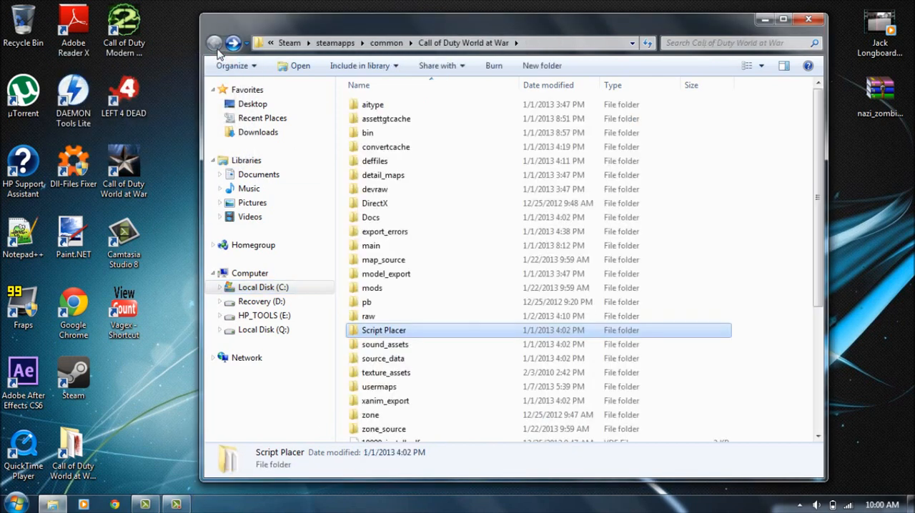
double_click(405, 136)
scroll(348, 217, "down", 2)
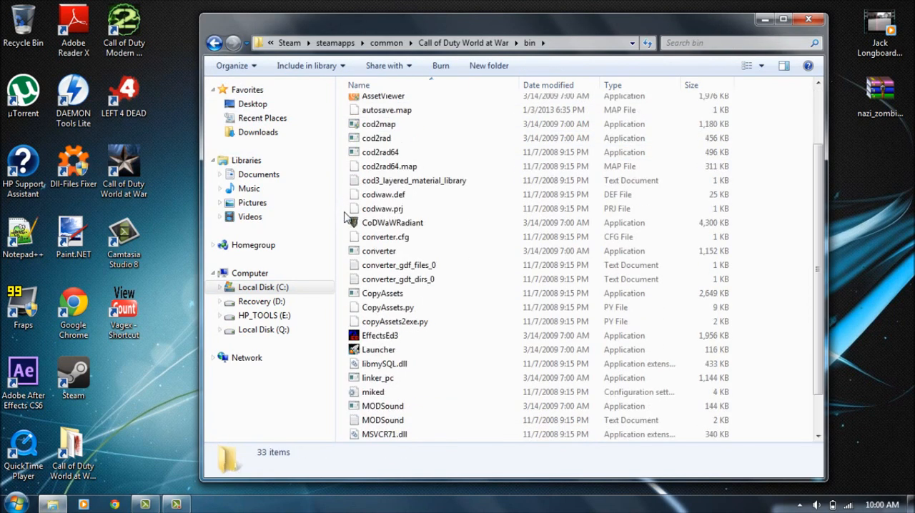
scroll(348, 216, "down", 1)
left_click(388, 312)
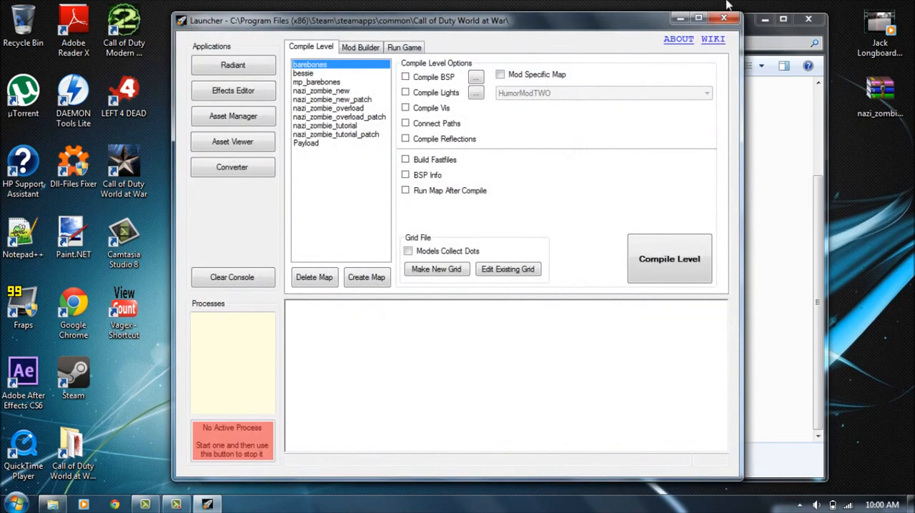
left_click(724, 18)
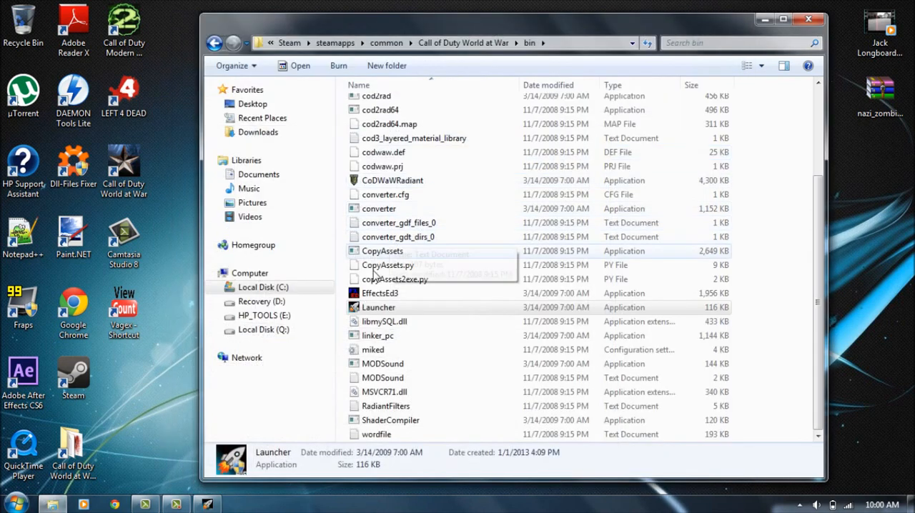
Inspect the Launcher program's properties and apply the compatibility settings with it set to run as an administrator.
right_click(389, 307)
left_click(414, 294)
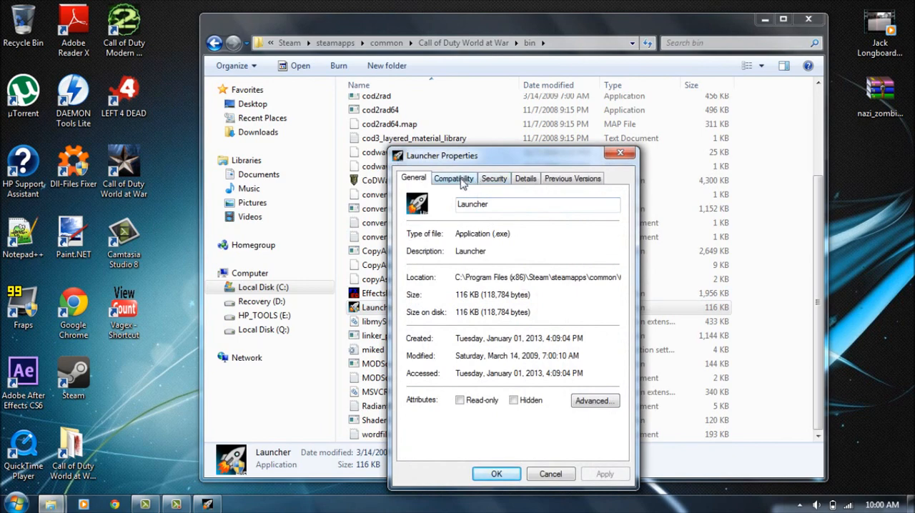
left_click(585, 404)
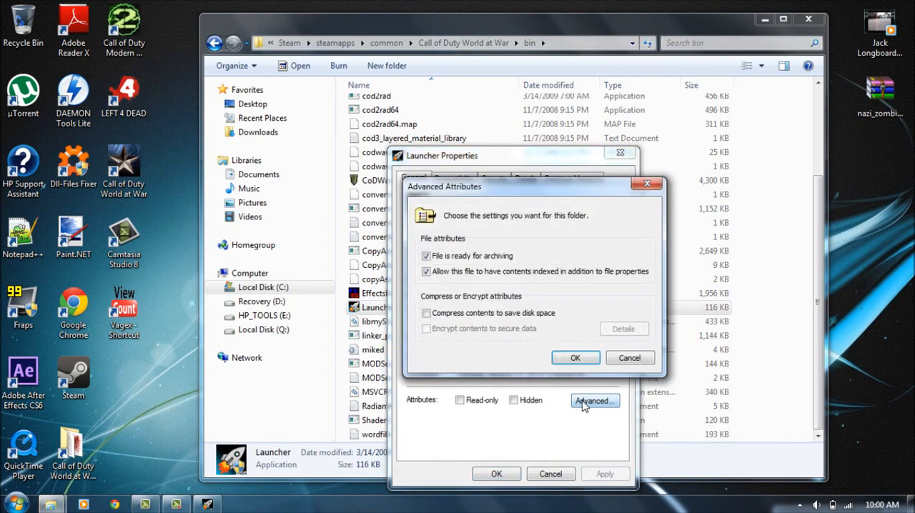
left_click(575, 357)
left_click(453, 178)
left_click(494, 179)
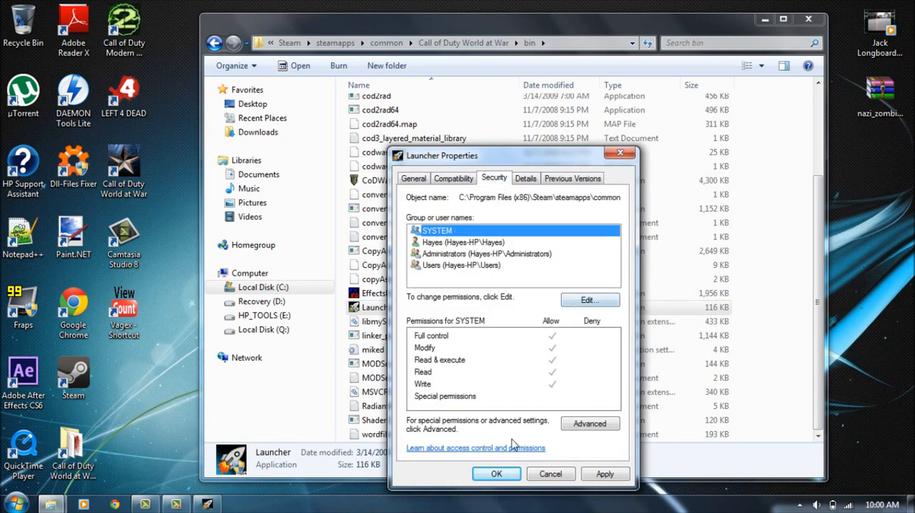
left_click(447, 179)
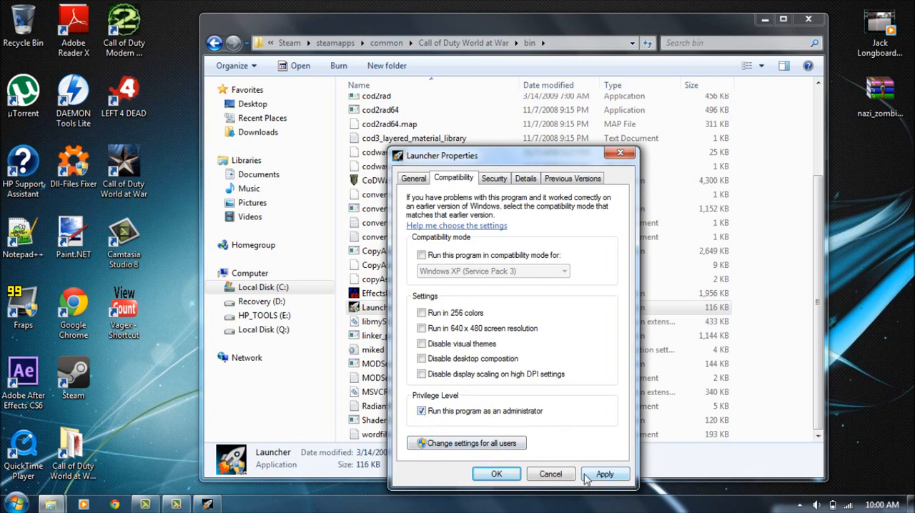
left_click(605, 475)
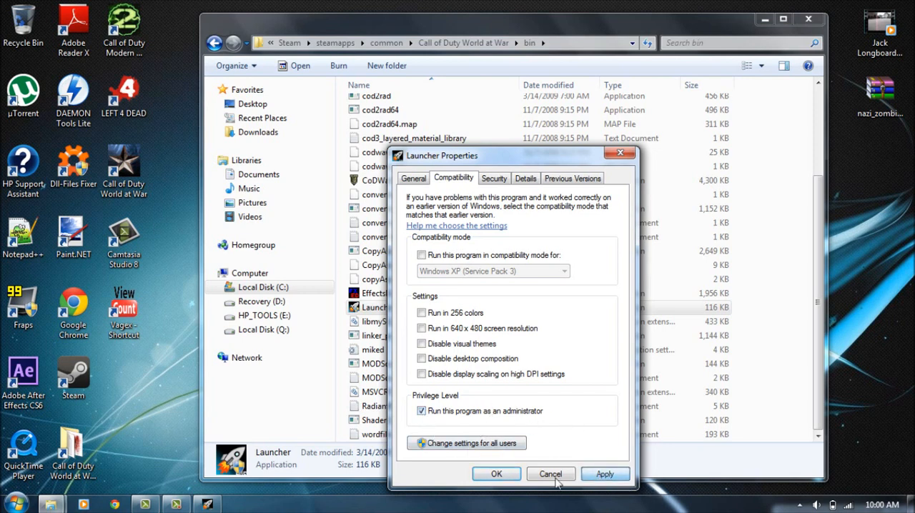
left_click(496, 474)
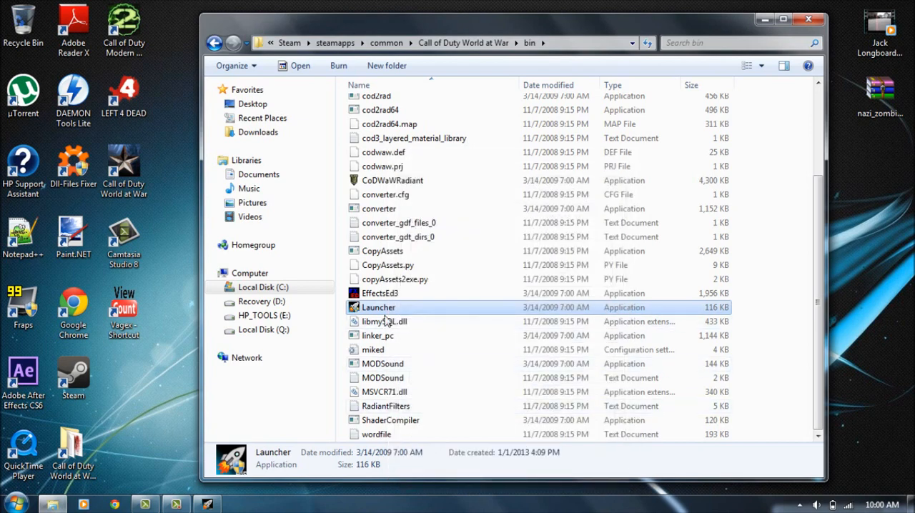
Bring Launcher back up and select nazi_zombie_new in the list of levels to compile.
left_click(208, 504)
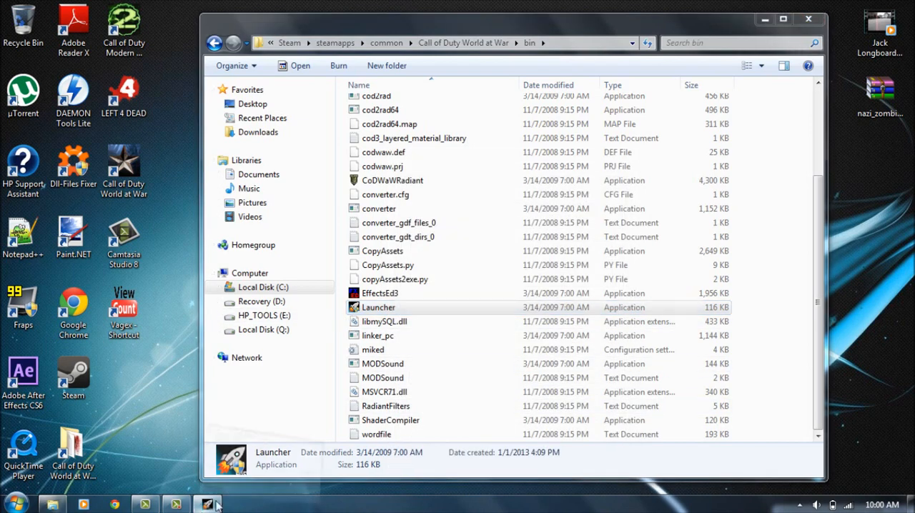
left_click(343, 90)
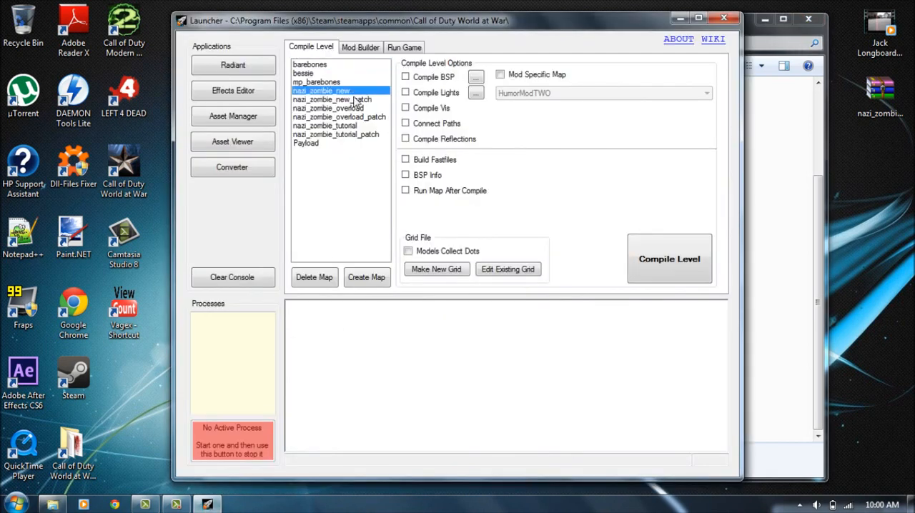
left_click(335, 100)
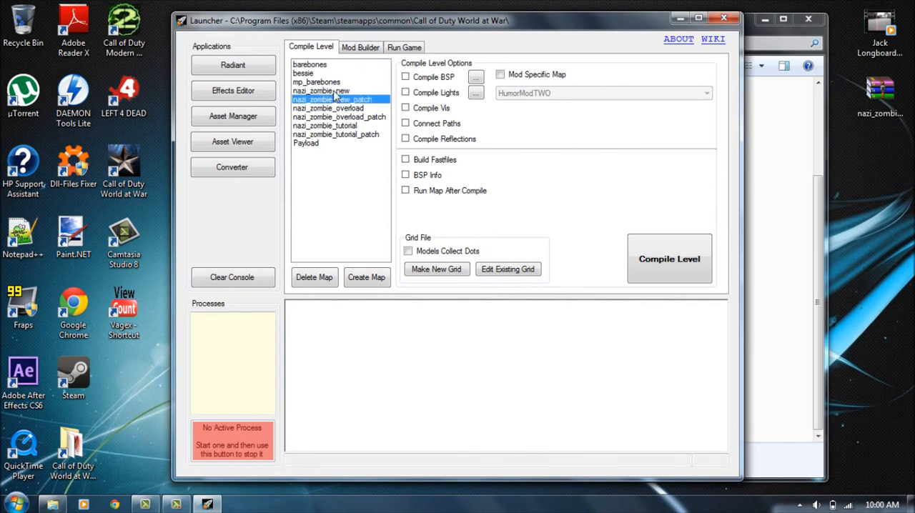
left_click(335, 91)
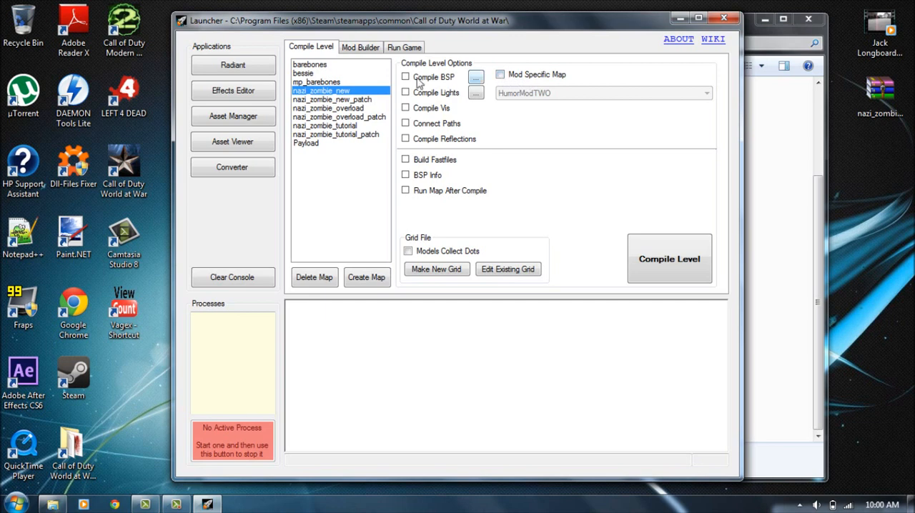
Run the Converter from Launcher and clear its console output.
left_click(232, 170)
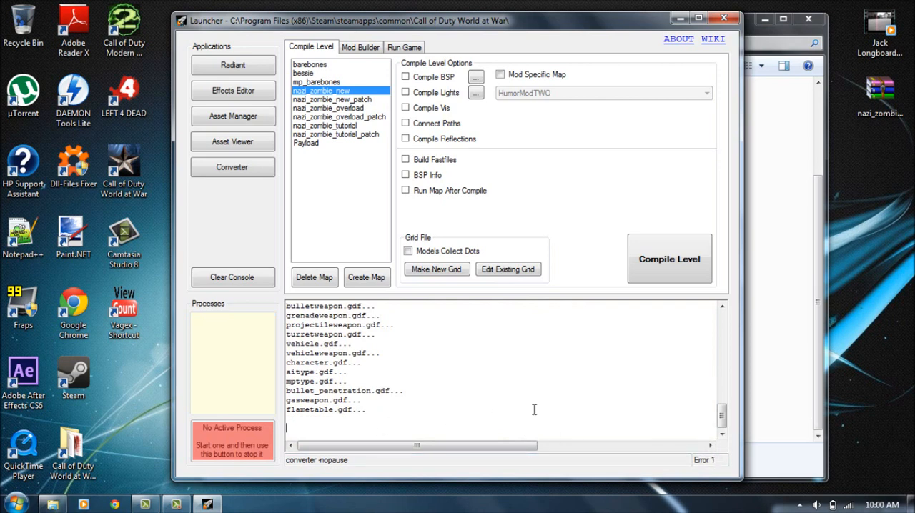
mouse_move(720, 415)
left_mouse_down()
mouse_move(724, 329)
mouse_move(722, 414)
left_mouse_up()
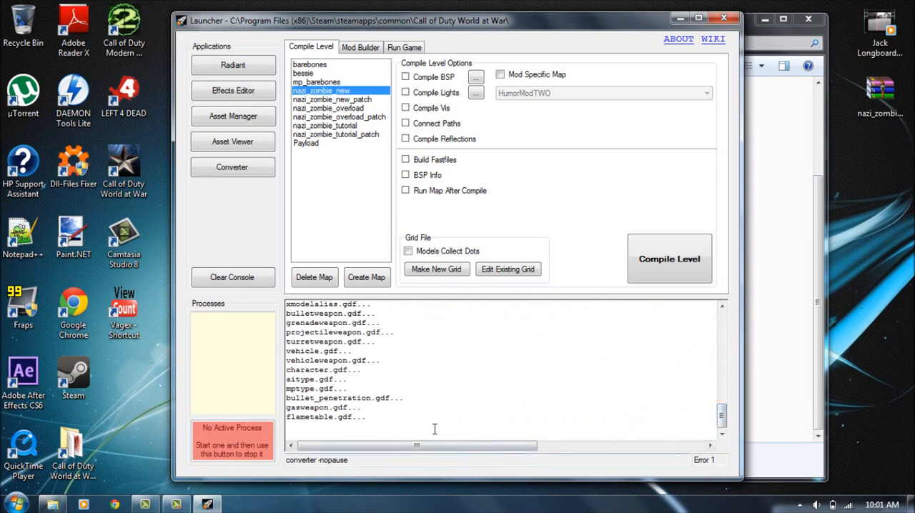
left_click(226, 276)
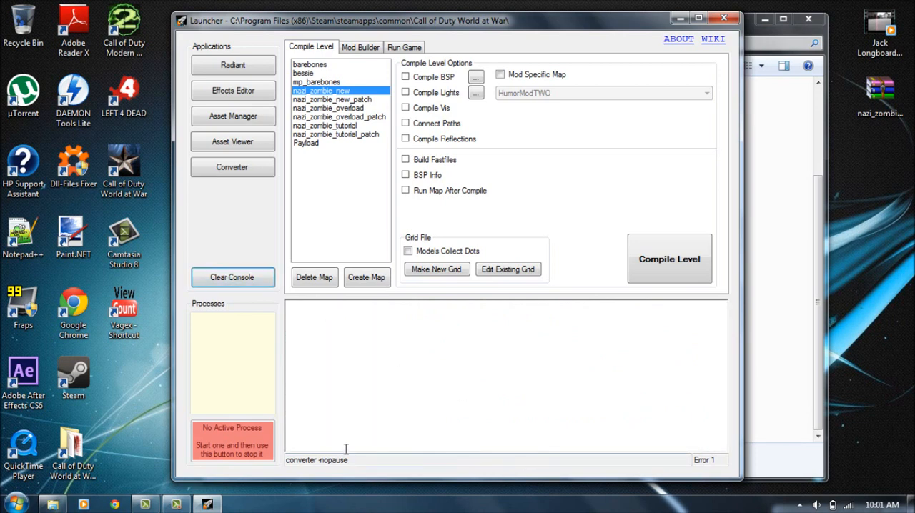
Open the Radiant level editor from Launcher.
left_click(233, 68)
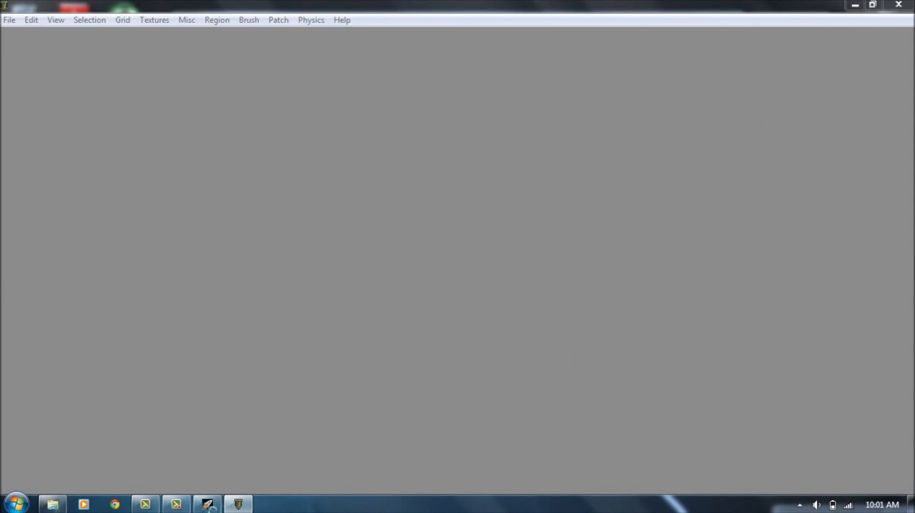
left_click(175, 505)
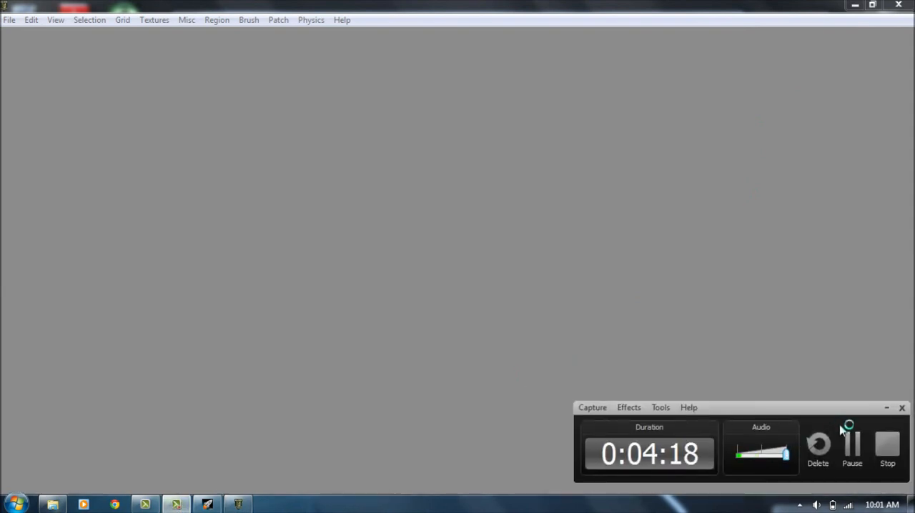
left_click(886, 408)
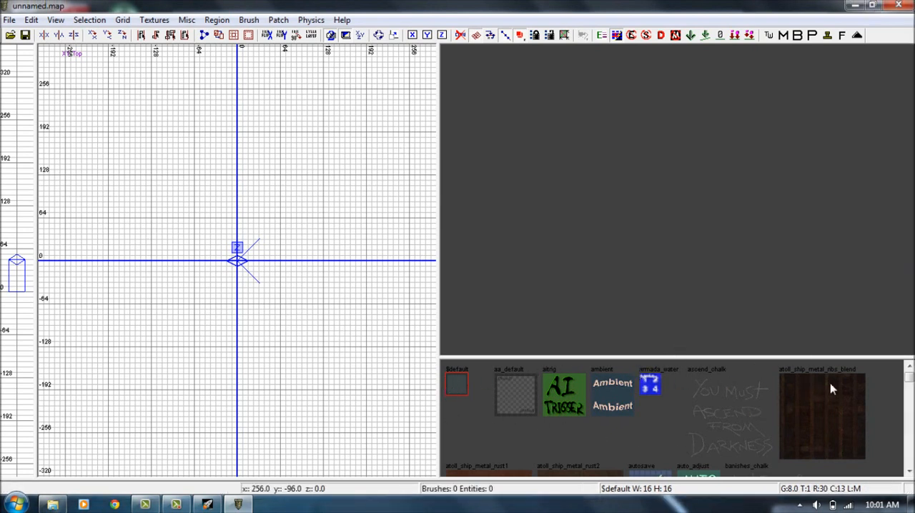
Select the ascend_chalk texture among the available textures.
mouse_move(910, 377)
left_mouse_down()
mouse_move(912, 483)
mouse_move(910, 377)
left_mouse_up()
left_click(736, 416)
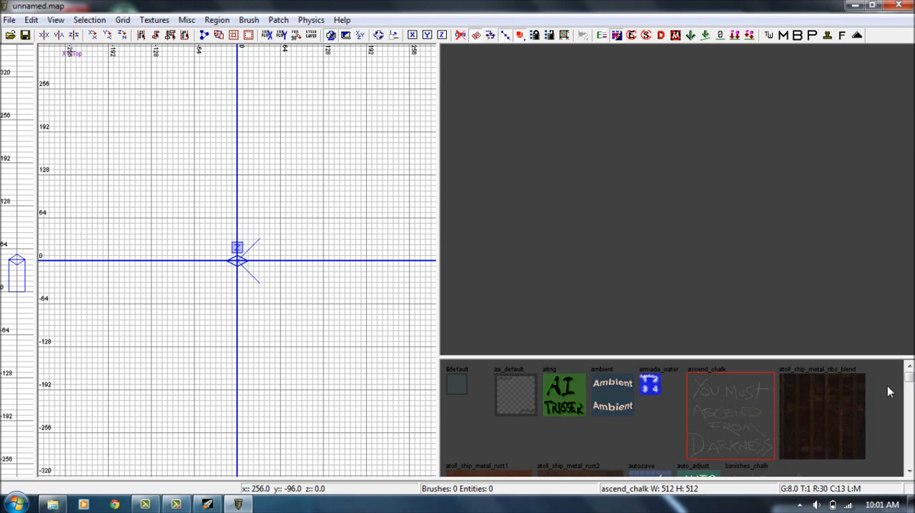
mouse_move(910, 379)
left_mouse_down()
mouse_move(911, 429)
mouse_move(913, 362)
left_mouse_up()
Cycle the 2D grid through the XZ front and YZ side views and back to the XY top view.
right_click_drag(276, 204, 311, 179)
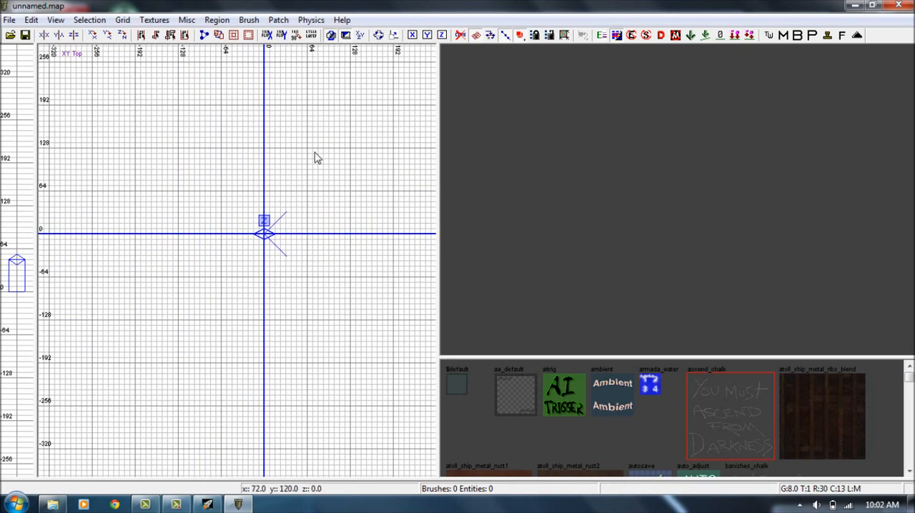
key("ctrl+Tab")
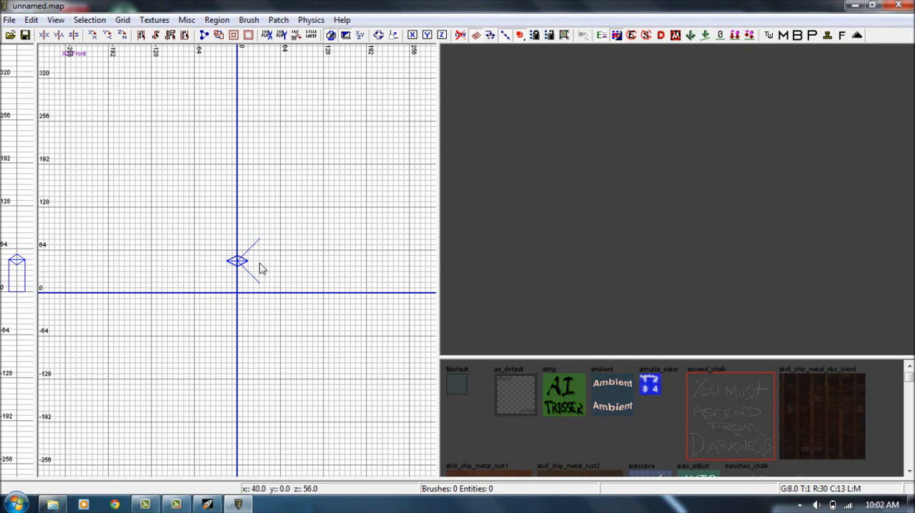
key("ctrl+Tab")
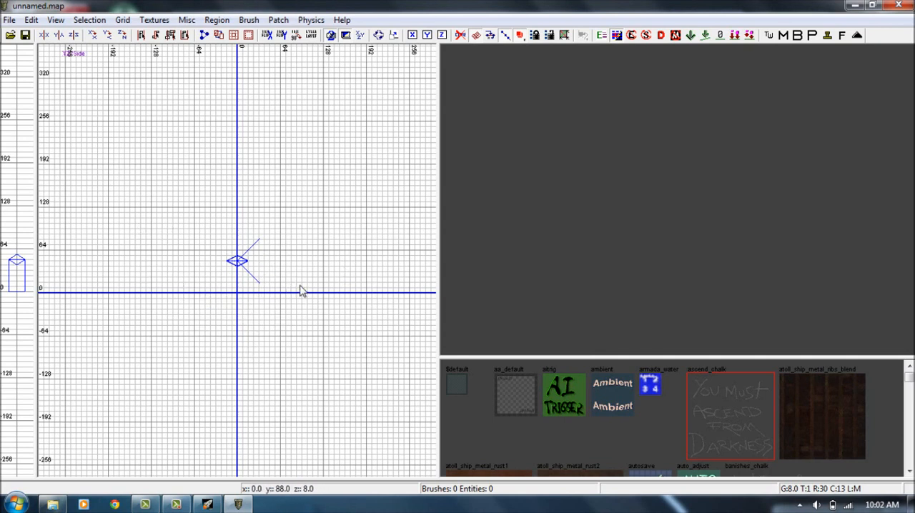
key("ctrl+Tab")
right_click_drag(281, 281, 285, 317)
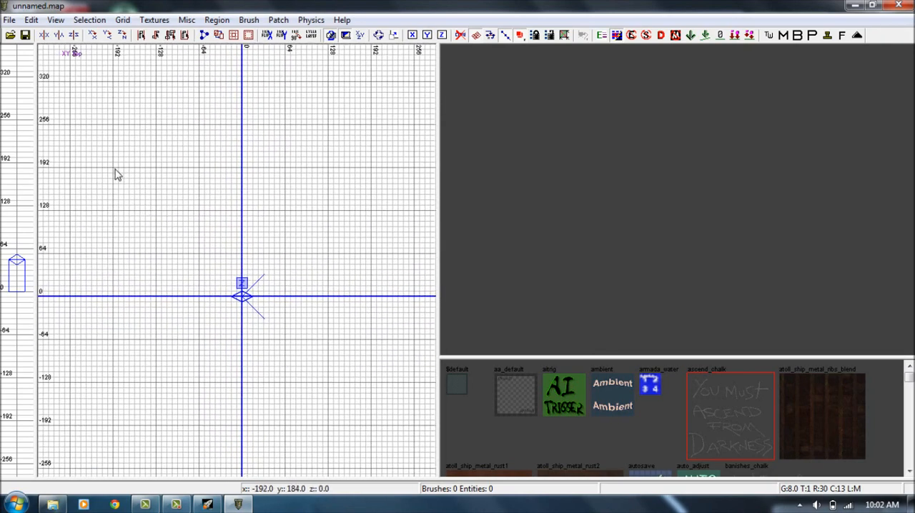
Draw a 384 x 384 square floor brush, 8 units high, centred on the origin in the top view.
mouse_move(118, 172)
left_mouse_down()
mouse_move(196, 212)
mouse_move(239, 279)
mouse_move(233, 431)
mouse_move(364, 431)
mouse_move(376, 422)
mouse_move(372, 429)
left_mouse_up()
right_click_drag(736, 294, 670, 265)
key("Escape")
Apply the atoll_ship_metal_ribs_blend texture to the floor brush.
left_click(674, 263, "shift")
left_click(794, 402)
key("Escape")
Select the floor brush and filter the available textures to the floor usage.
left_click(669, 263, "shift")
left_click(167, 21)
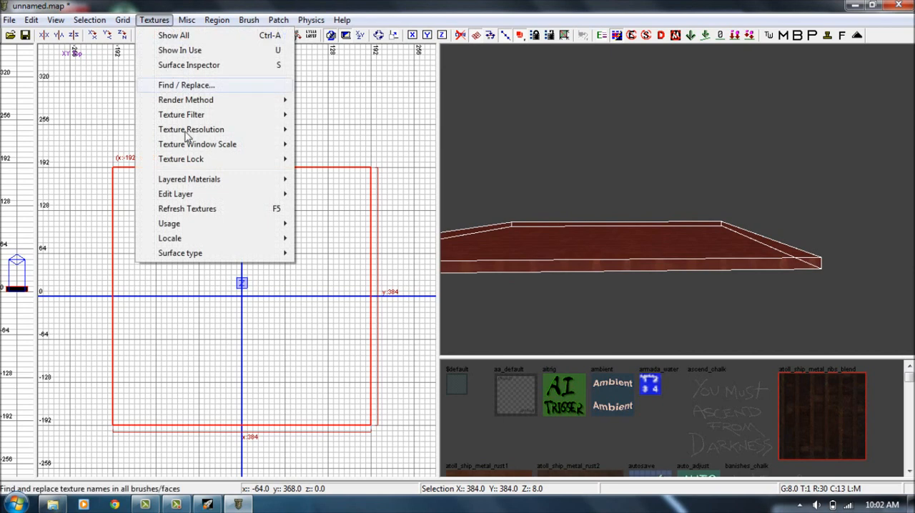
mouse_move(266, 229)
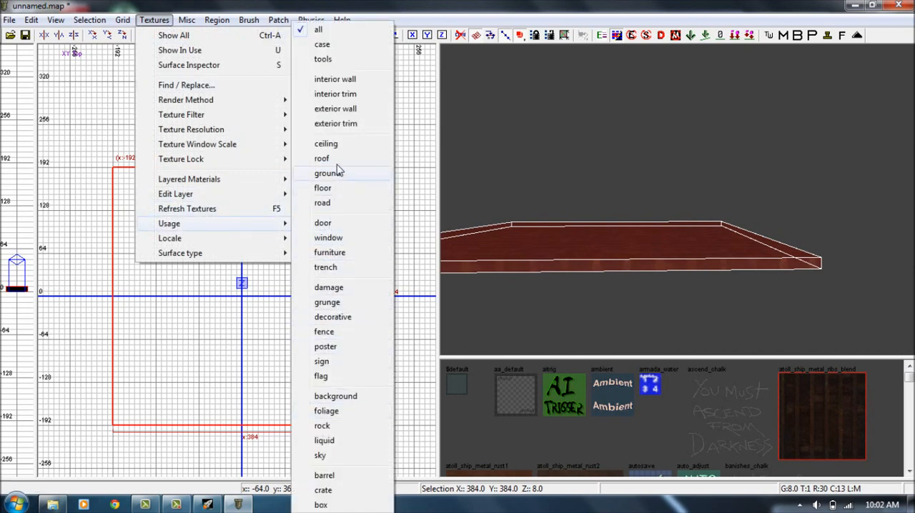
left_click(323, 188)
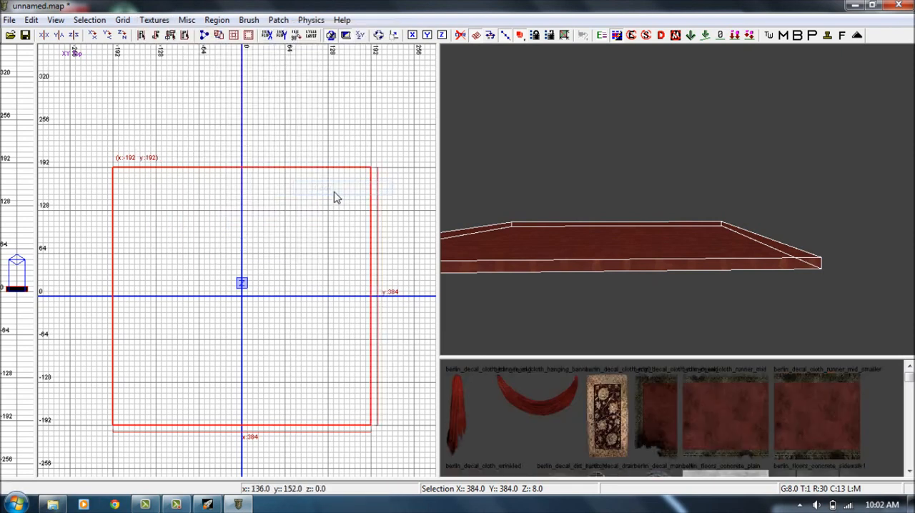
Apply the berlin_floors_wood_reichstag texture to the selected floor brush and clear the selection.
scroll(910, 413, "down", 8)
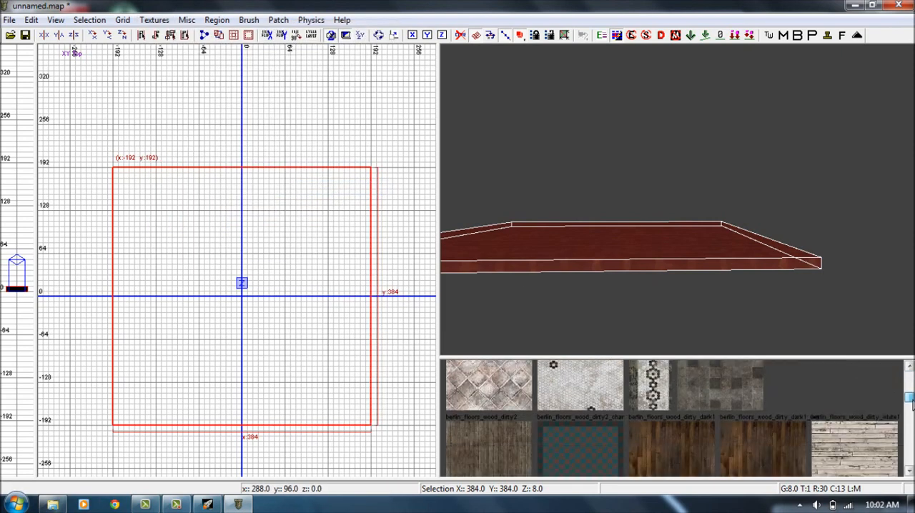
scroll(675, 419, "down", 3)
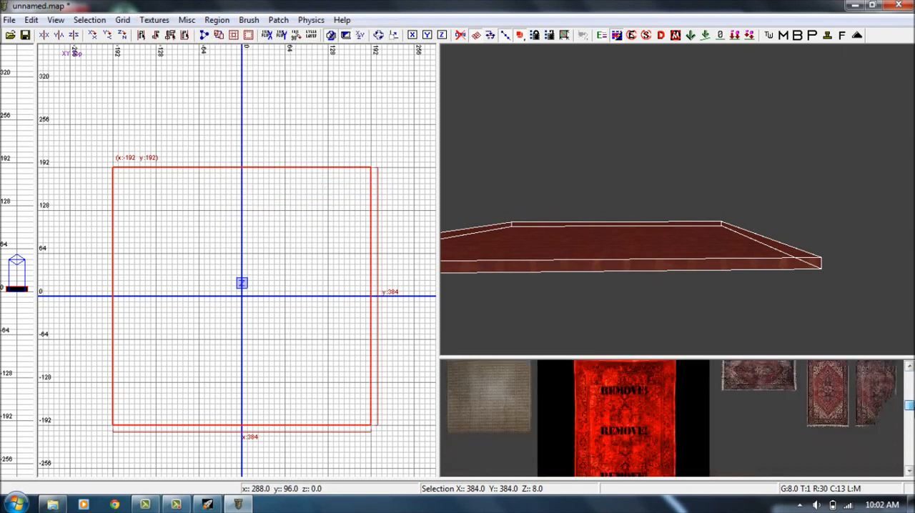
scroll(675, 419, "up", 3)
left_click(583, 390)
key("Escape")
Select the whole floor brush in the 3D view and deselect it.
mouse_move(585, 271)
right_mouse_down()
mouse_move(583, 218)
mouse_move(561, 208)
right_mouse_up()
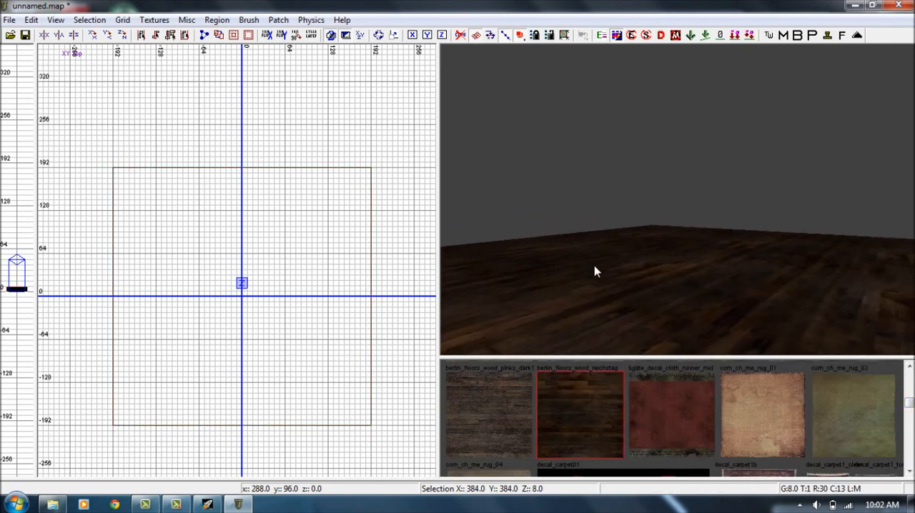
left_click(594, 271, "shift")
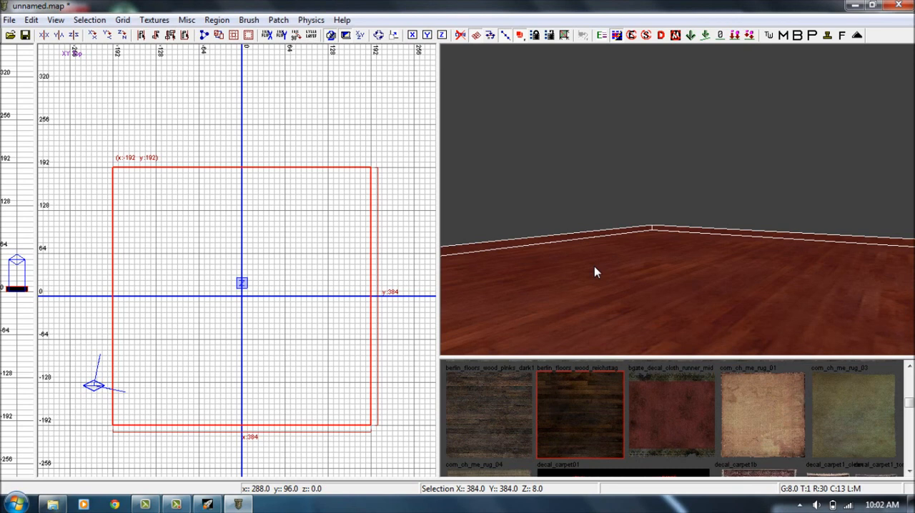
key("Escape")
Select only the top face of the floor brush in the 3D view and deselect it.
mouse_move(594, 265)
right_mouse_down()
mouse_move(615, 342)
mouse_move(607, 336)
mouse_move(609, 351)
mouse_move(607, 227)
mouse_move(592, 258)
right_mouse_up()
left_click(615, 207, "shift")
left_click(615, 207, "shift")
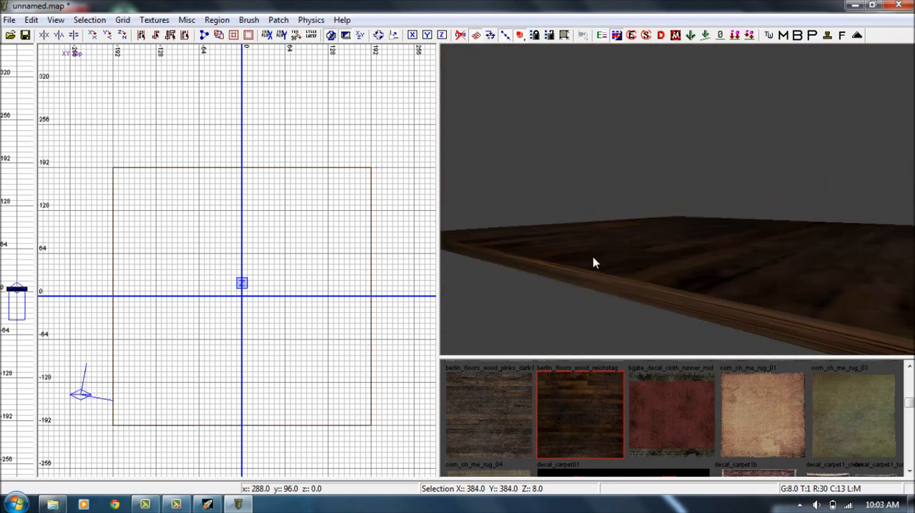
left_click(609, 237, "shift")
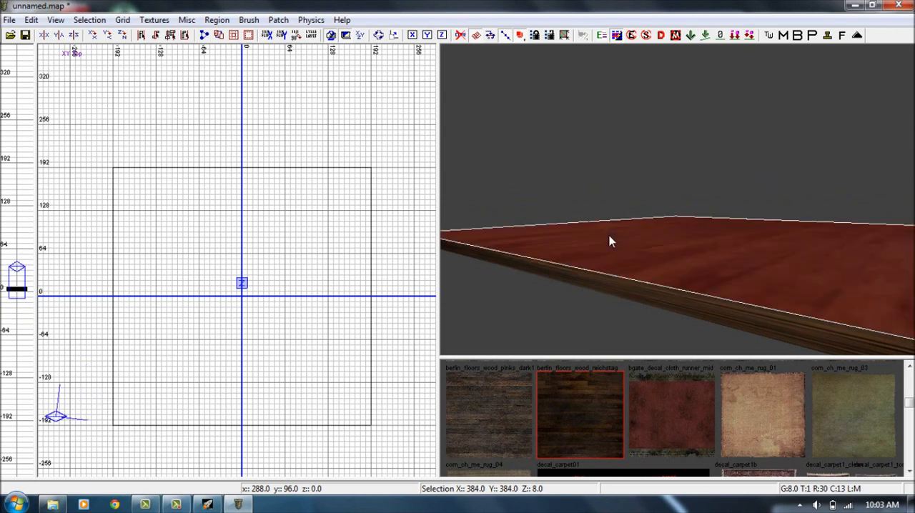
left_click(612, 242, "shift")
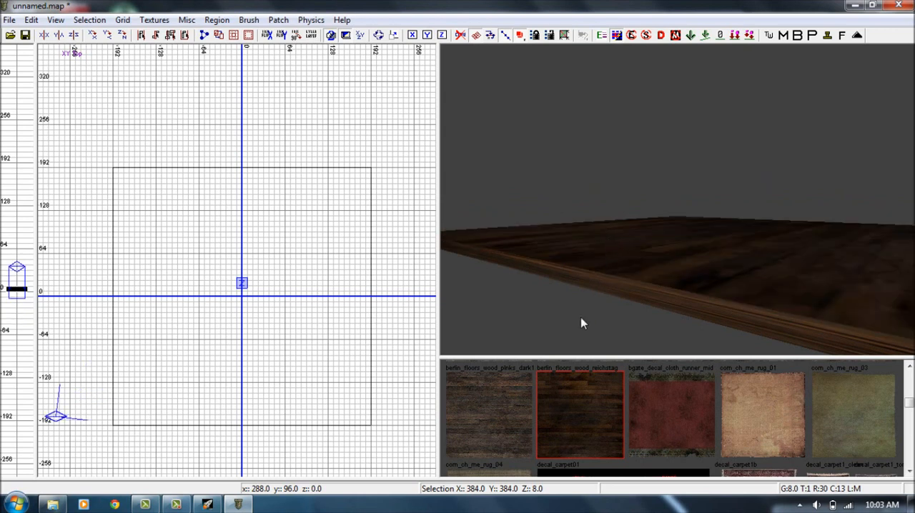
Cycle the 2D view through its top, front and side orientations and move the camera to look at the floor brush from outside.
left_click(688, 261, "shift")
left_click(688, 261, "shift")
right_click_drag(687, 261, 683, 268)
right_click_drag(296, 232, 308, 209)
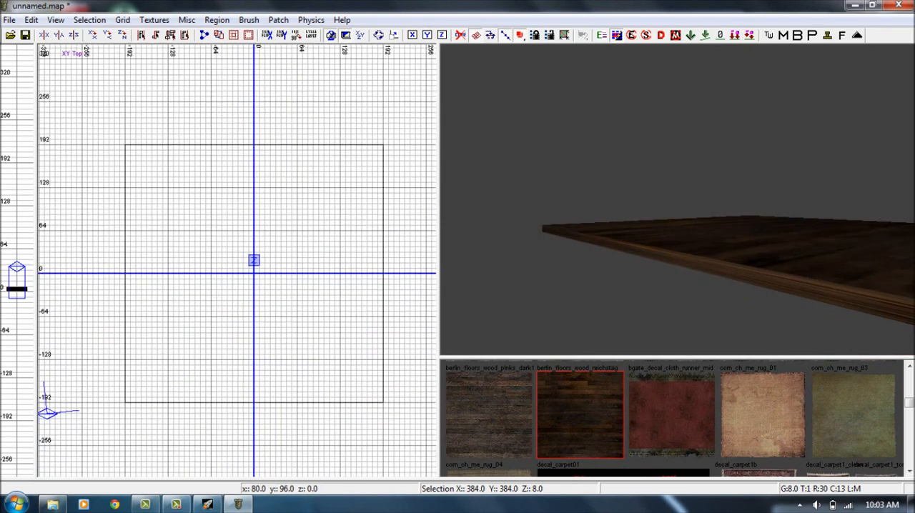
key("ctrl+Tab")
right_click_drag(338, 244, 83, 242)
key("ctrl+Tab")
right_click_drag(339, 243, 167, 218)
scroll(349, 245, "down", 3)
key("ctrl+Tab")
right_click_drag(349, 246, 226, 295)
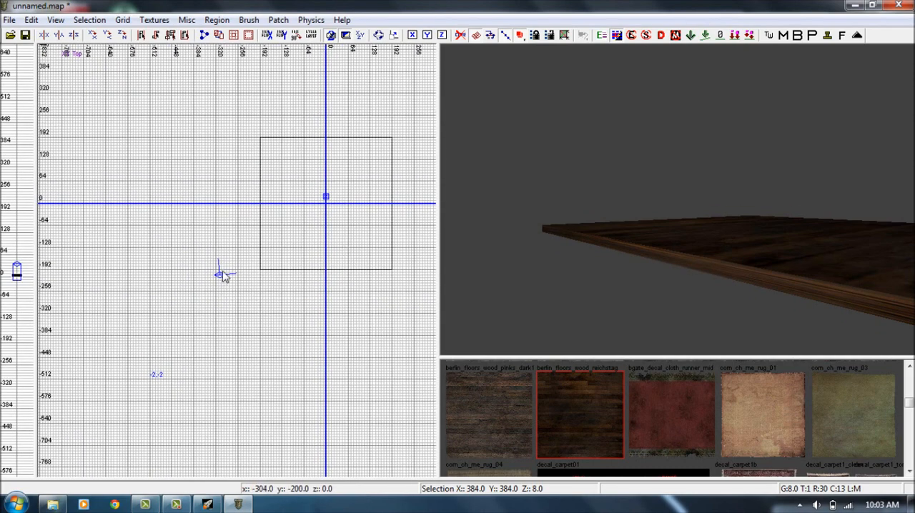
scroll(225, 278, "up", 3)
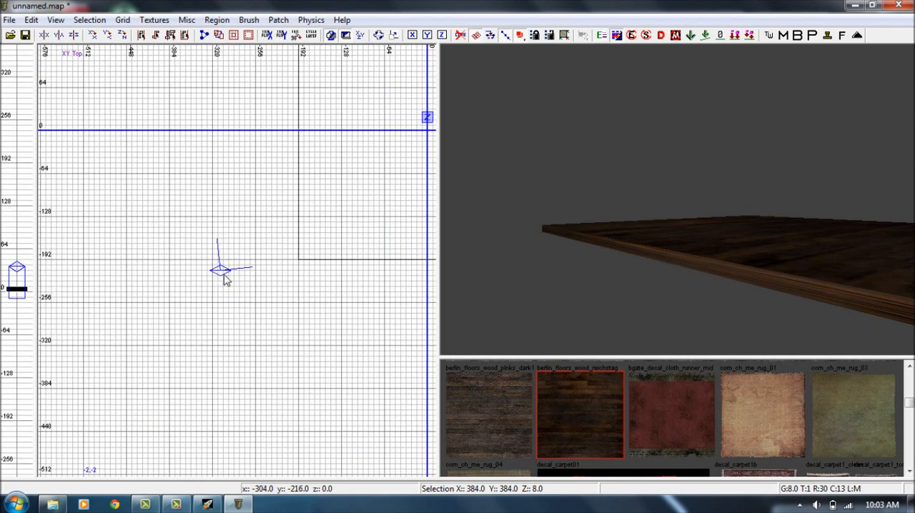
right_click_drag(670, 251, 671, 251)
right_click_drag(341, 249, 298, 267)
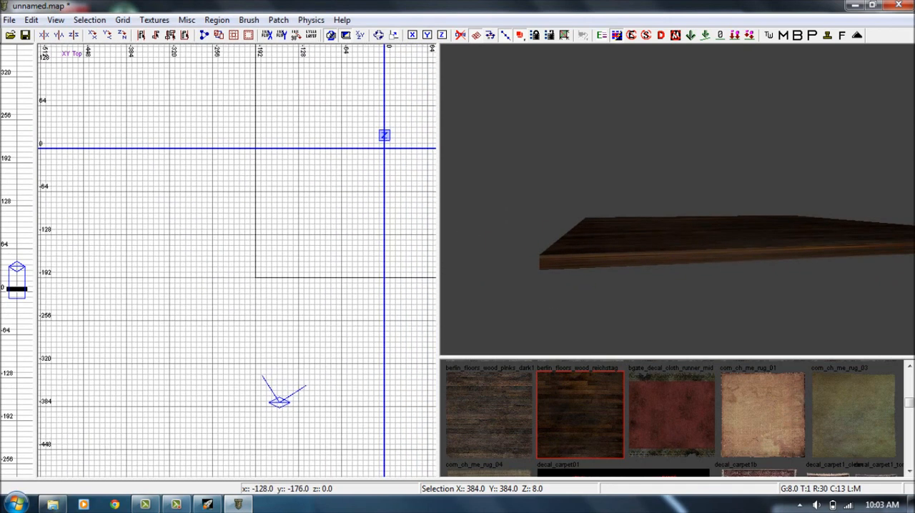
right_click_drag(358, 242, 277, 225)
Select the floor brush in the 3D view, look at it from another camera angle and deselect it.
right_click_drag(757, 253, 757, 253)
left_click(758, 254, "shift")
key("Escape")
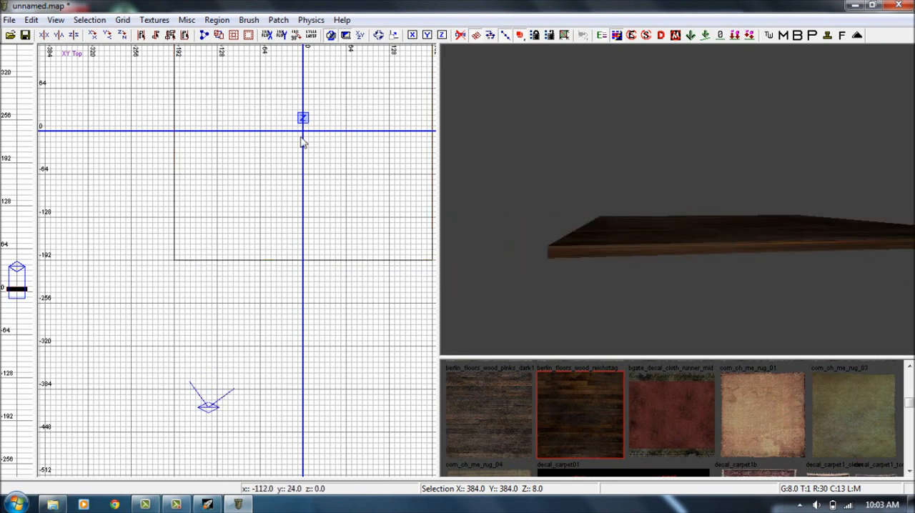
left_click(658, 234, "shift")
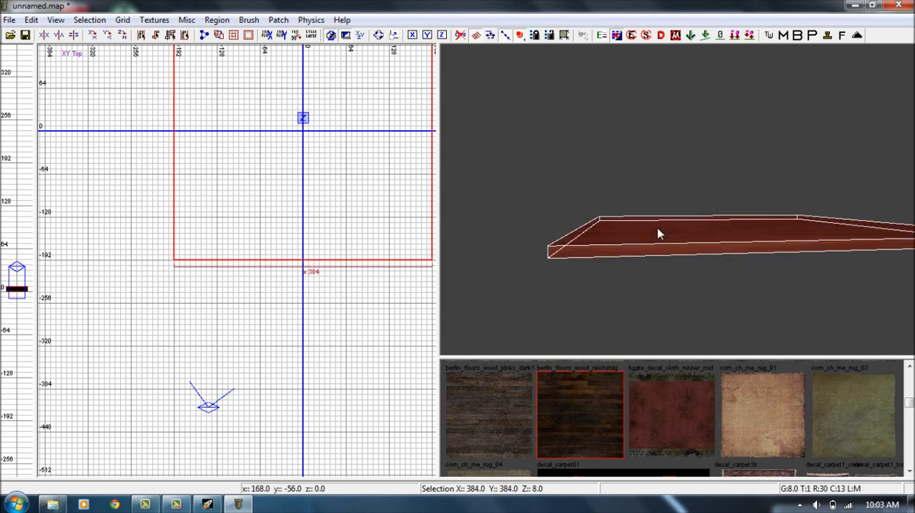
right_click(556, 245)
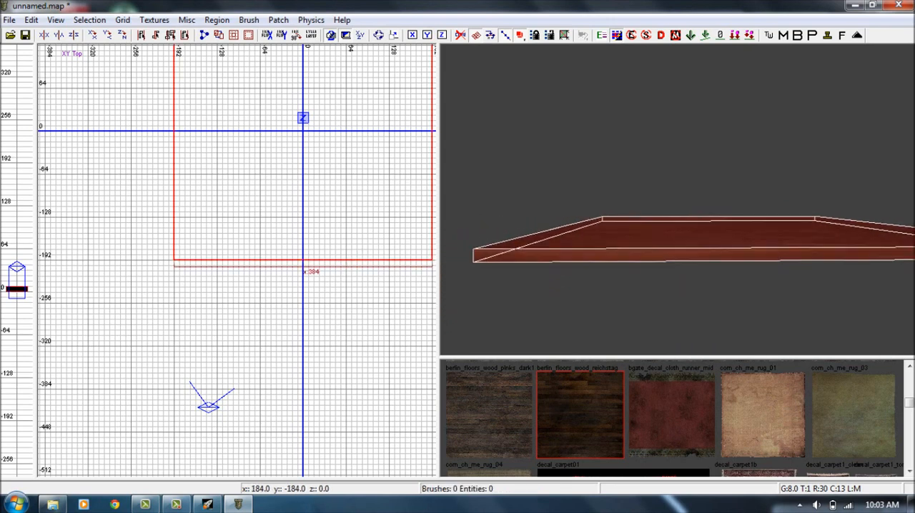
right_click(614, 268)
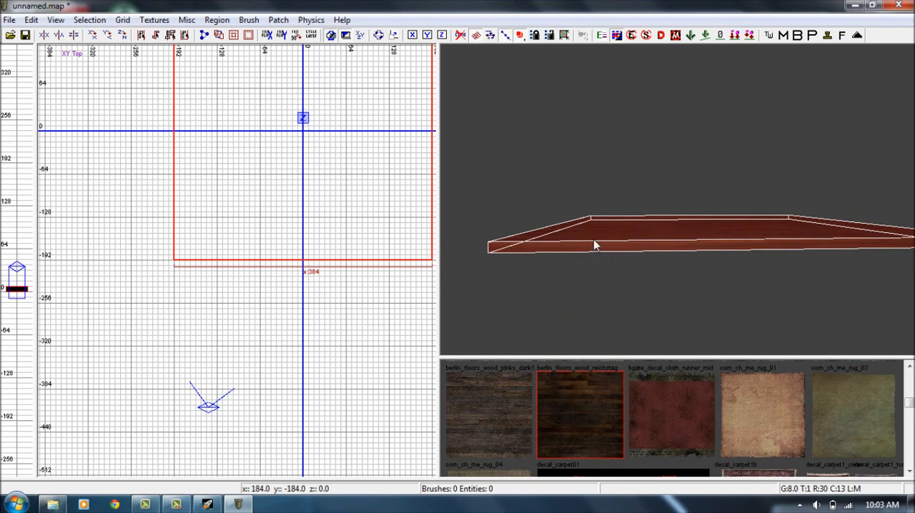
key("Escape")
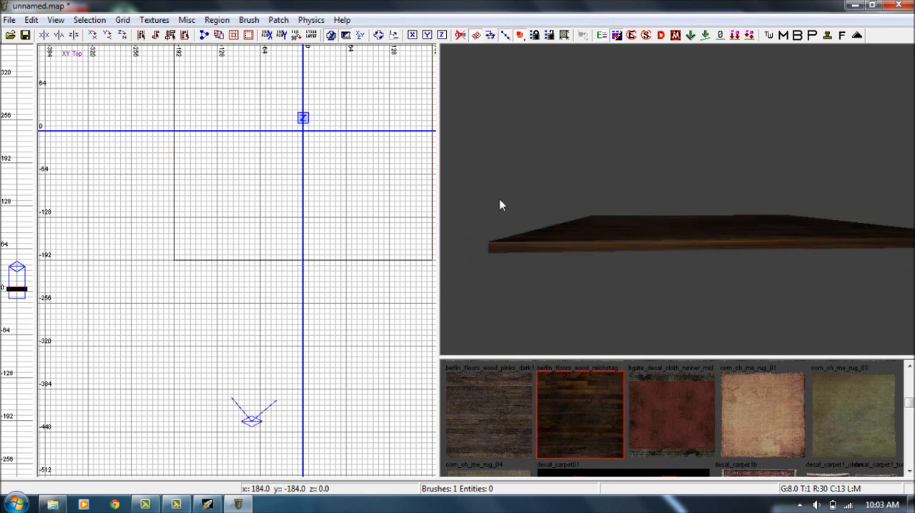
Try grid size 1 in the top view and restore the grid to 8.
mouse_move(241, 243)
right_mouse_down()
mouse_move(209, 311)
mouse_move(175, 322)
right_mouse_up()
left_click(132, 20)
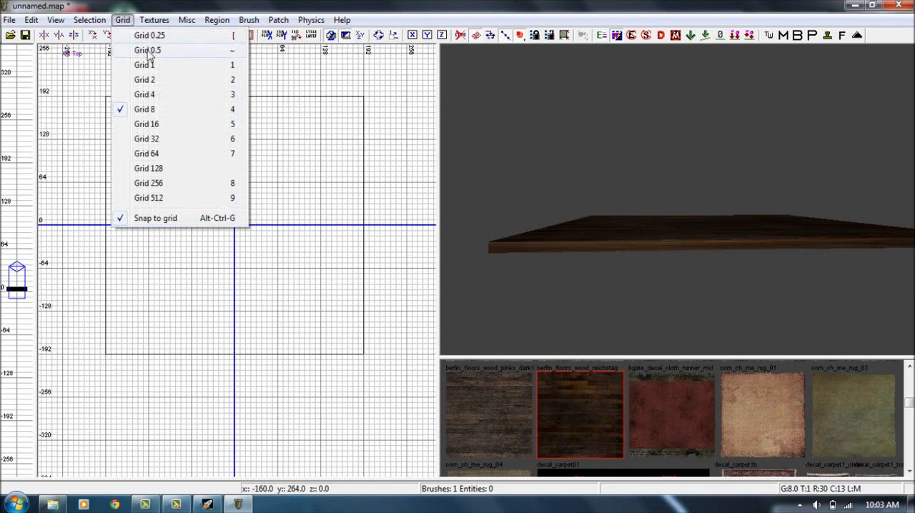
left_click(159, 66)
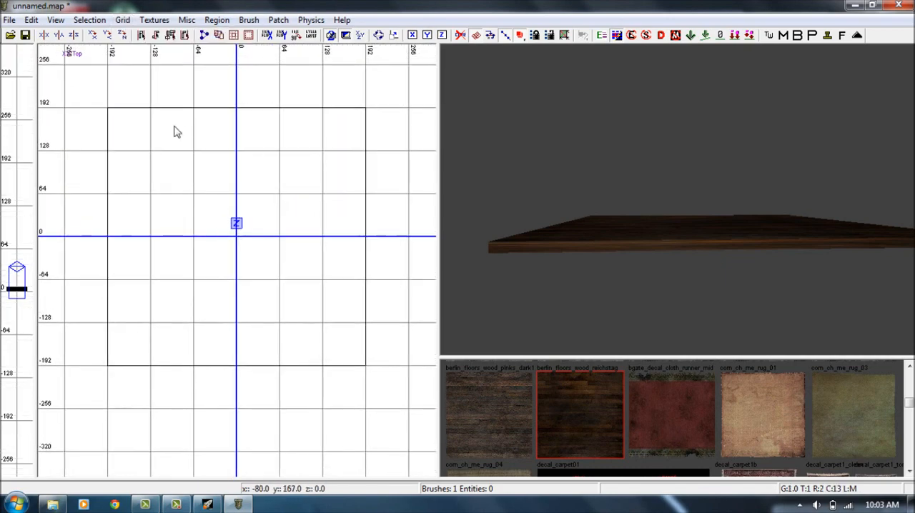
scroll(161, 131, "up", 5)
scroll(161, 133, "down", 8)
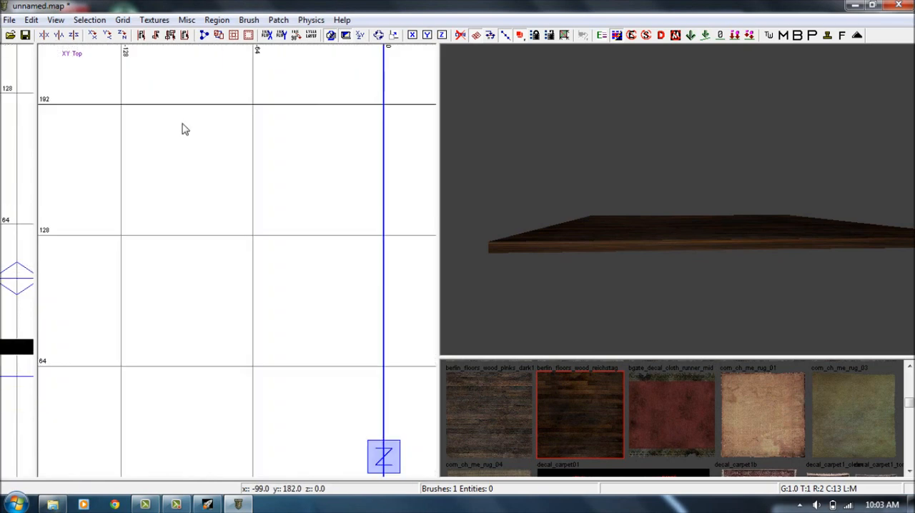
scroll(228, 125, "up", 3)
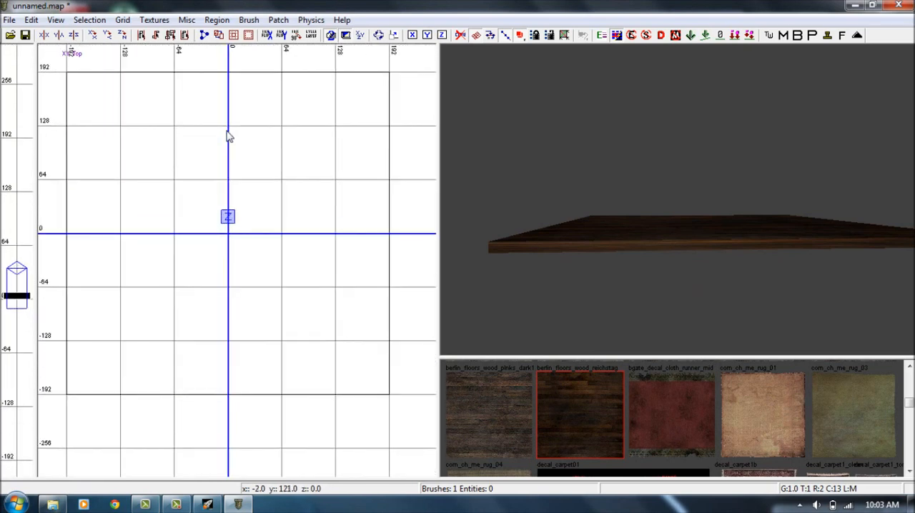
left_click(122, 20)
left_click(144, 109)
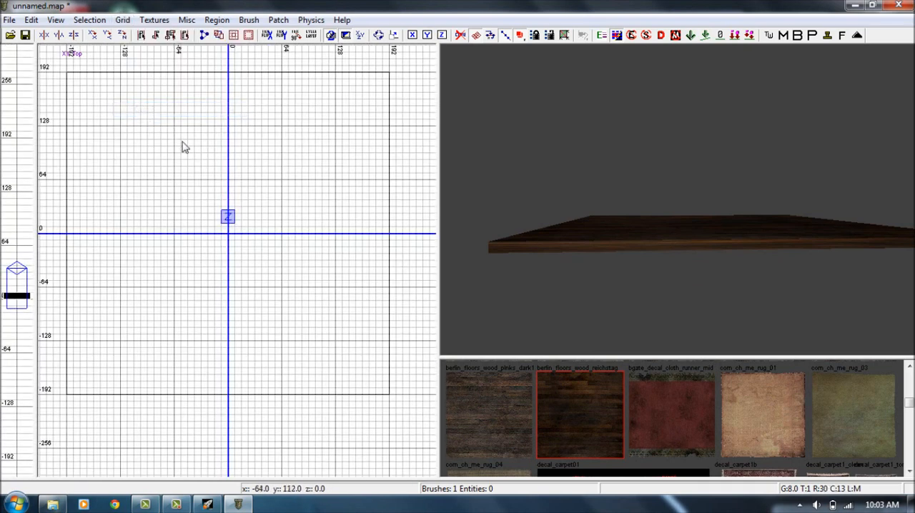
mouse_move(305, 165)
right_mouse_down()
mouse_move(302, 174)
mouse_move(371, 170)
mouse_move(350, 152)
right_mouse_up()
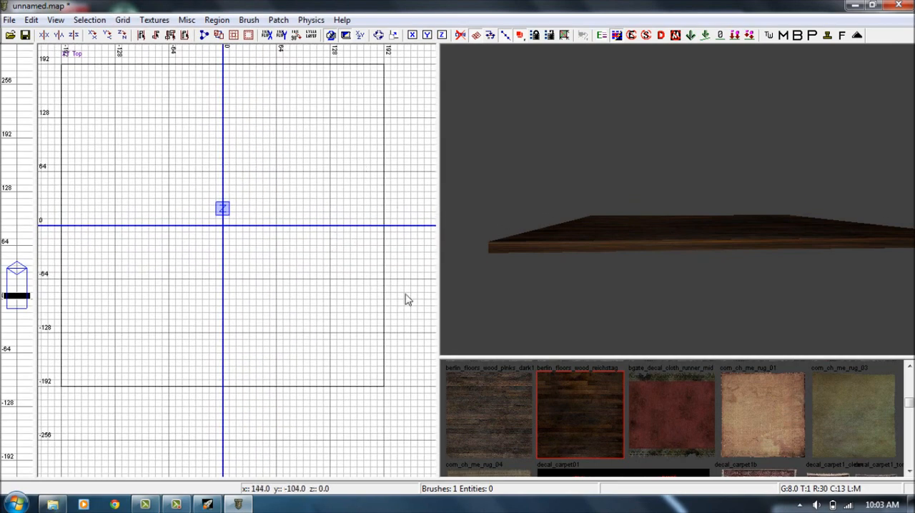
Practise selecting and deselecting the floor brush while moving the camera closer to it.
left_click(569, 241, "shift")
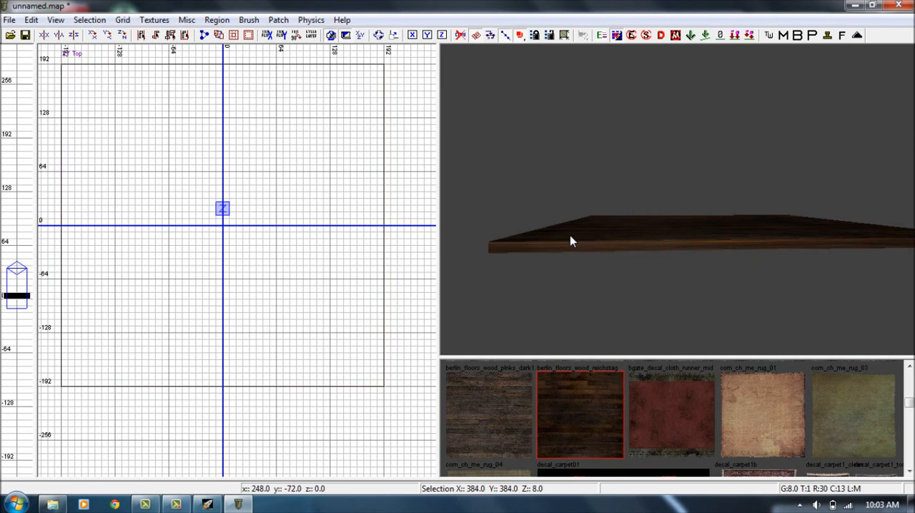
left_click(572, 229, "shift")
left_click(578, 226, "shift")
mouse_move(580, 225)
right_mouse_down()
mouse_move(580, 215)
mouse_move(587, 231)
mouse_move(649, 243)
mouse_move(652, 218)
mouse_move(647, 229)
right_mouse_up()
left_click(579, 230, "shift")
left_click(650, 236, "shift")
left_click(632, 230, "shift")
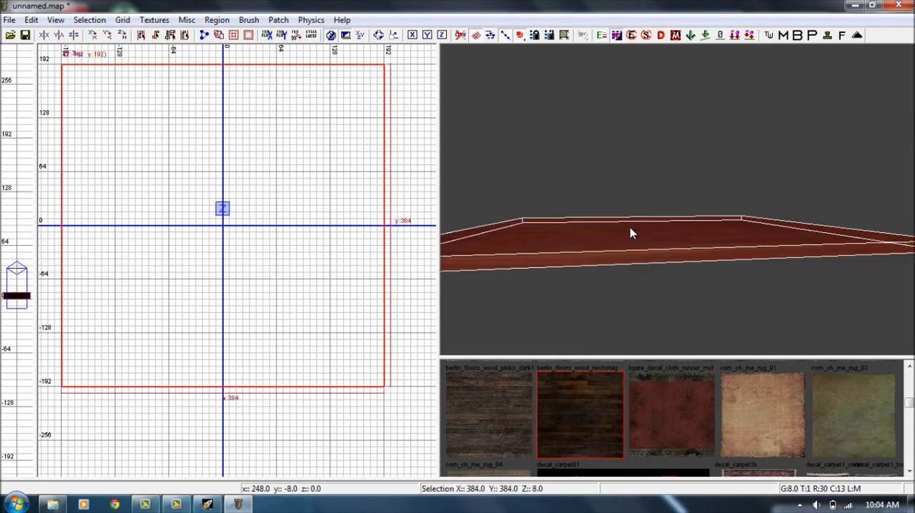
left_click(621, 230, "shift")
left_click(574, 236, "shift")
left_click(574, 236, "shift")
In the front view, draw a wall brush 8 units wide and 184 units high on top of the floor's x -192 edge.
key("ctrl+Tab")
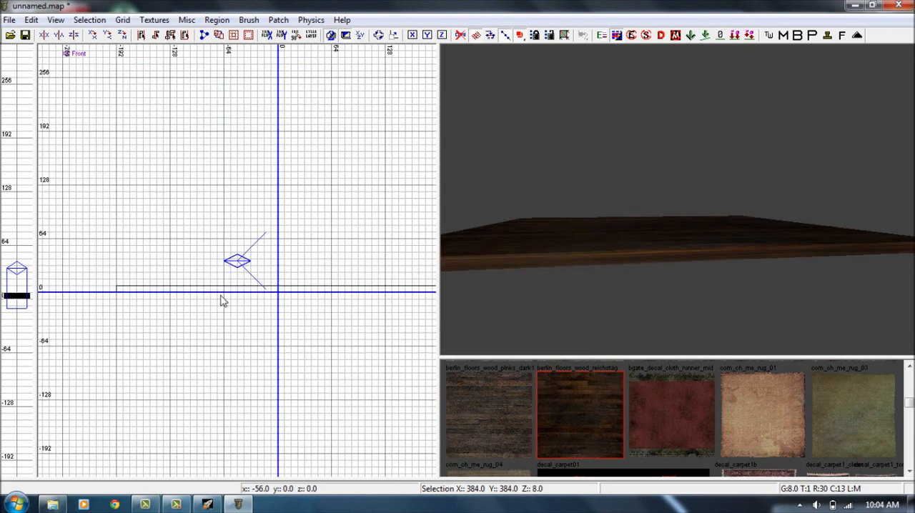
left_click_drag(118, 292, 126, 133)
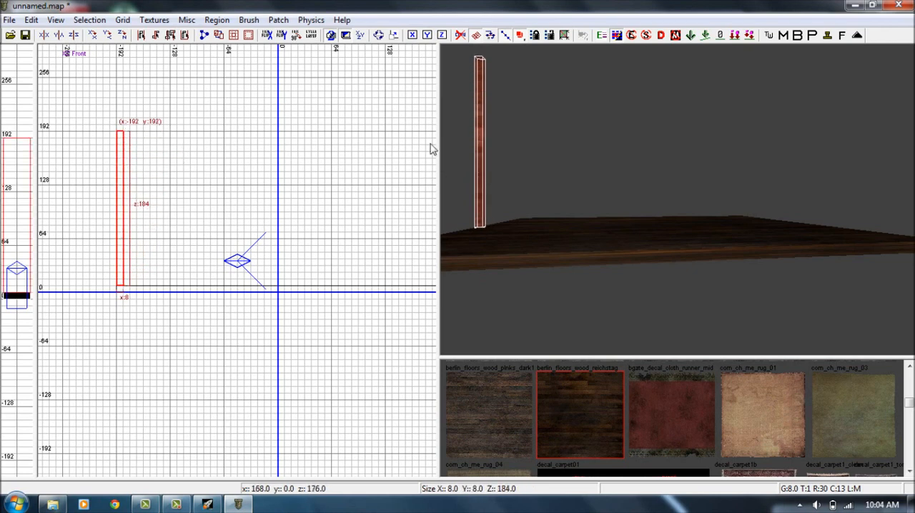
key("Escape")
right_click_drag(475, 133, 538, 121)
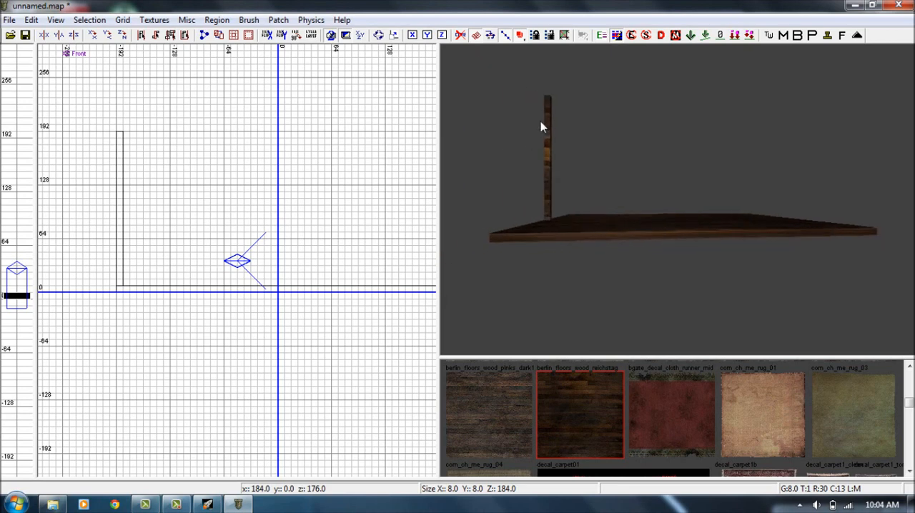
In the side view, stretch the wall brush to 384 units along Y so it spans the full floor.
left_click(547, 122, "shift")
key("ctrl+Tab")
mouse_move(259, 261)
left_mouse_down()
mouse_move(415, 255)
mouse_move(63, 243)
mouse_move(98, 240)
left_mouse_up()
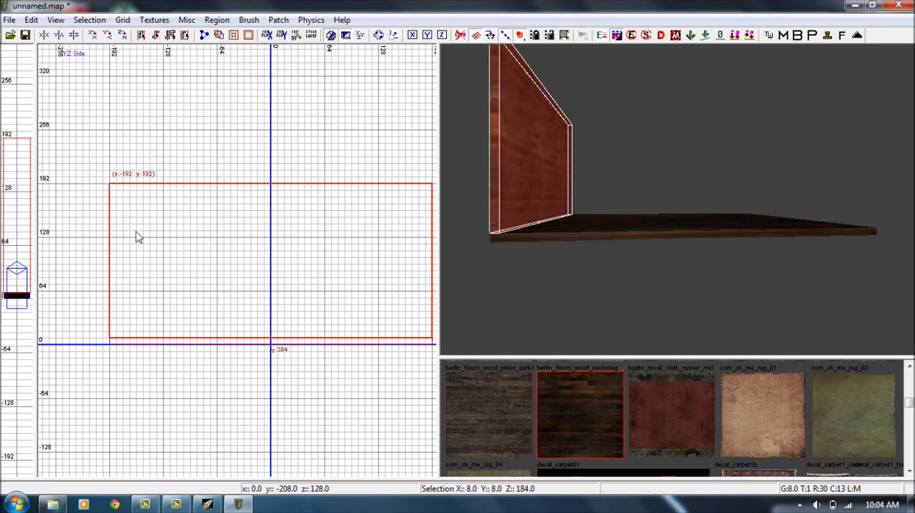
left_click(515, 175, "shift")
left_click(514, 175, "shift")
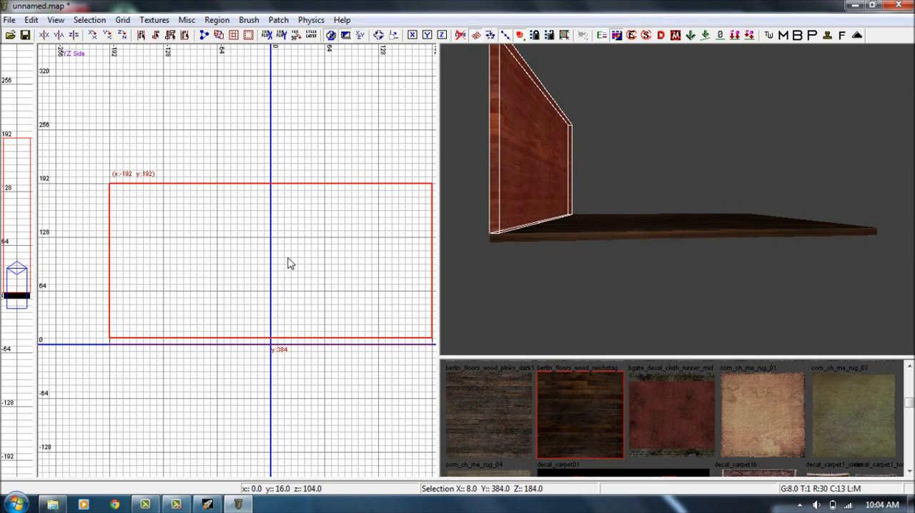
Duplicate the wall in the top view and place the copy along the opposite floor edge at x 184.
key("ctrl+Tab")
mouse_move(311, 252)
right_mouse_down()
mouse_move(173, 215)
mouse_move(160, 201)
mouse_move(310, 262)
right_mouse_up()
key("space")
left_click_drag(97, 203, 398, 192)
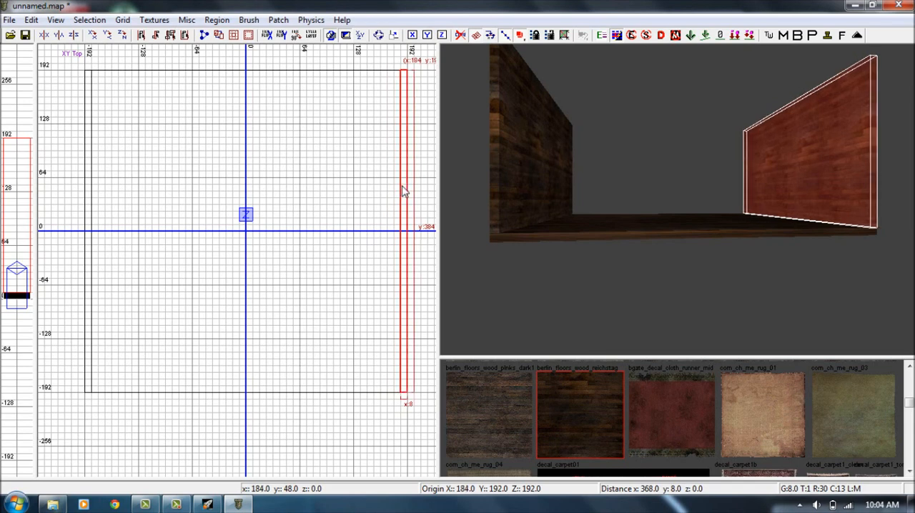
key("Escape")
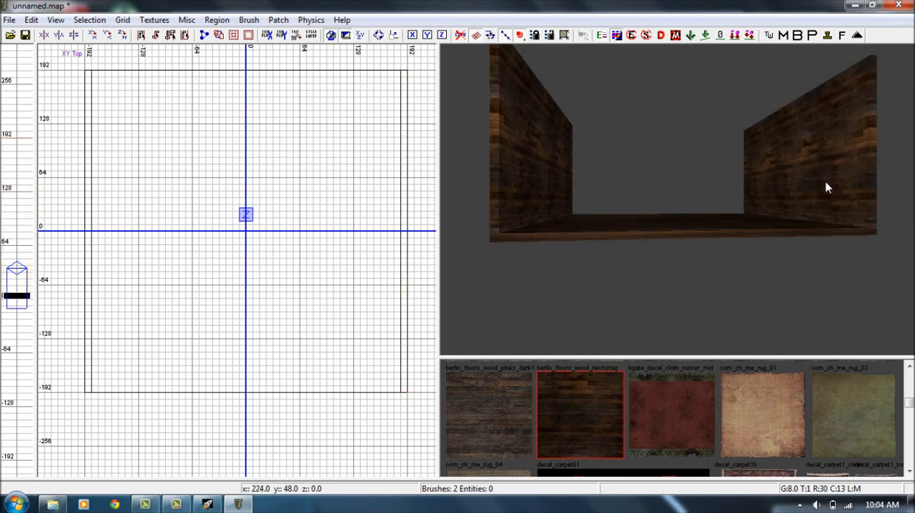
Duplicate the x 184 wall, rotate the copy 90 degrees and fit it between the side walls at y -184, 368 units long.
left_click(822, 179, "shift")
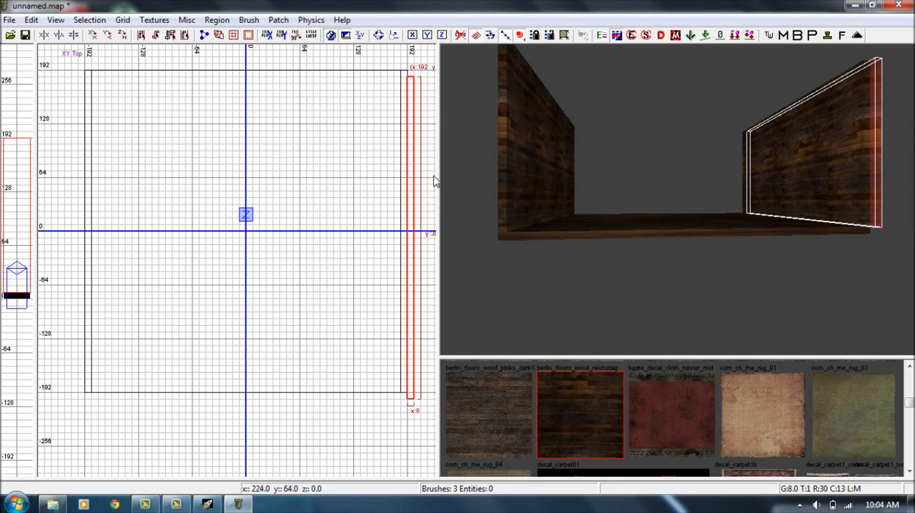
key("alt+r")
mouse_move(401, 245)
left_mouse_down()
mouse_move(278, 344)
mouse_move(240, 392)
left_mouse_up()
left_click_drag(412, 390, 395, 388)
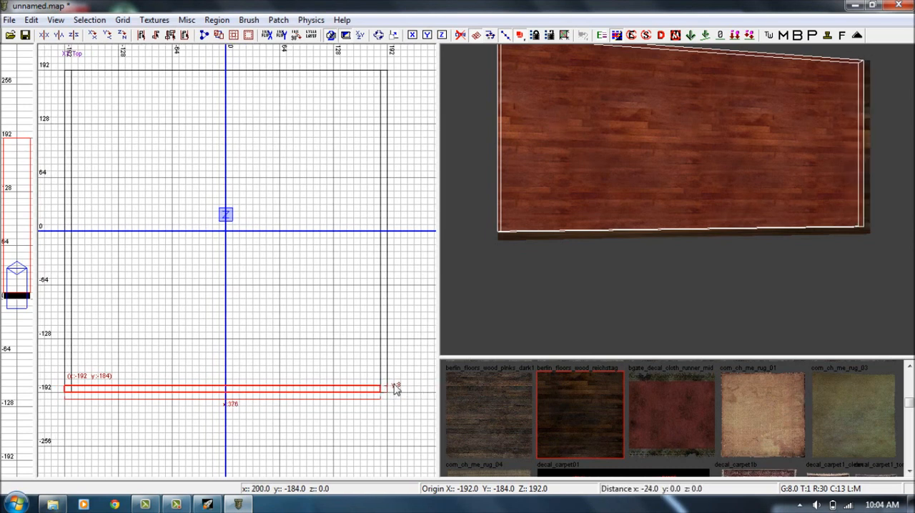
left_click_drag(53, 386, 120, 391)
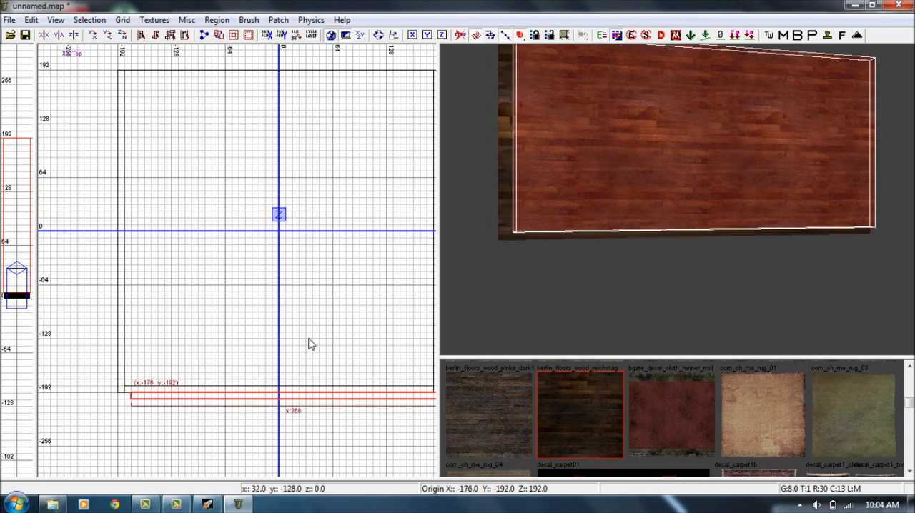
Place a copy of the crosswise wall between the side walls along the floor's y 192 edge and deselect it.
mouse_move(261, 393)
left_mouse_down()
mouse_move(262, 85)
mouse_move(253, 73)
left_mouse_up()
right_click_drag(316, 125, 293, 142)
mouse_move(653, 168)
right_mouse_down()
mouse_move(657, 151)
mouse_move(643, 195)
right_mouse_up()
key("Escape")
Duplicate the floor brush and raise the copy in the front view to z 192 to form the ceiling.
mouse_move(665, 230)
right_mouse_down()
mouse_move(666, 239)
mouse_move(667, 229)
right_mouse_up()
left_click(657, 346, "shift")
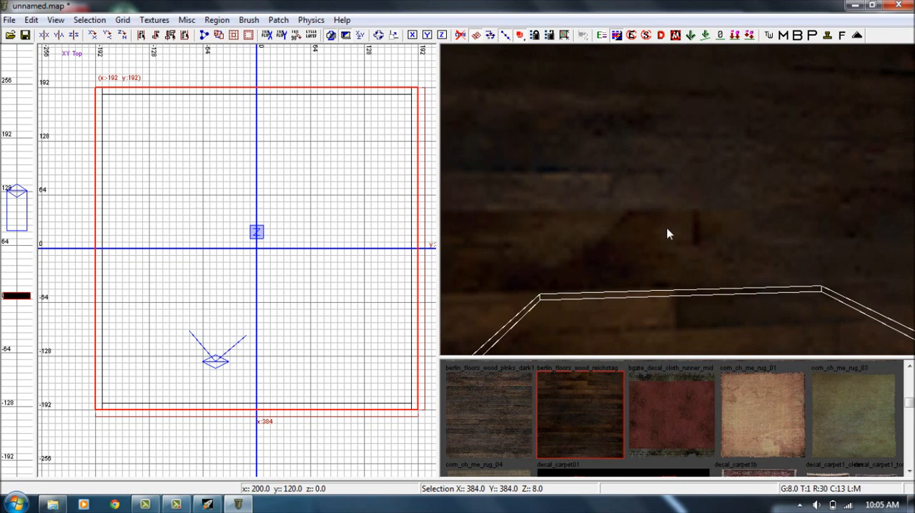
key("space")
key("ctrl+Tab")
mouse_move(325, 259)
left_mouse_down()
mouse_move(317, 198)
mouse_move(335, 98)
mouse_move(318, 107)
left_mouse_up()
right_click_drag(604, 148, 651, 131)
key("Escape")
Select the four wall brushes from inside the room in the 3D view.
left_click(640, 156, "ctrl+shift")
left_click(804, 161, "ctrl+shift")
right_click_drag(804, 161, 802, 161)
left_click(802, 161, "ctrl+shift")
right_click_drag(735, 151, 692, 140)
left_click(735, 152, "ctrl+shift")
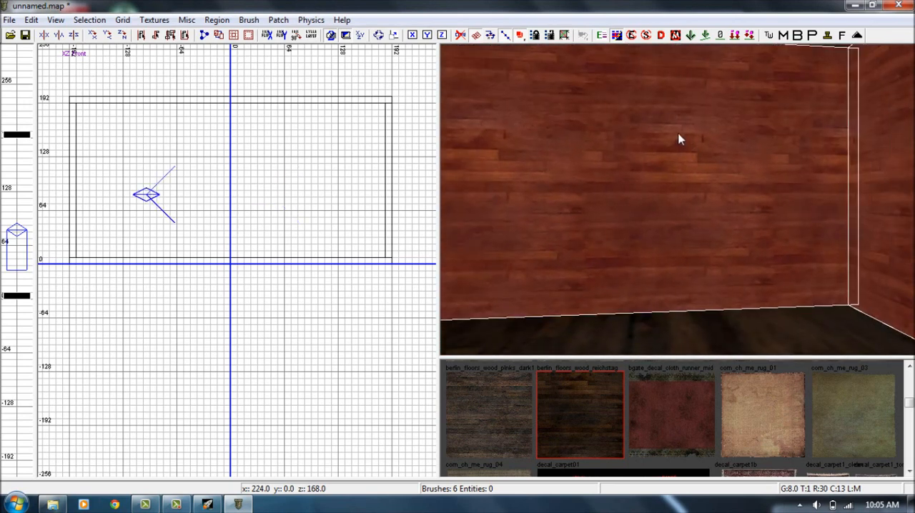
Filter the available textures to the interior wall usage and browse to the berlin_wall_plaster_wallpaper textures.
left_click(154, 20)
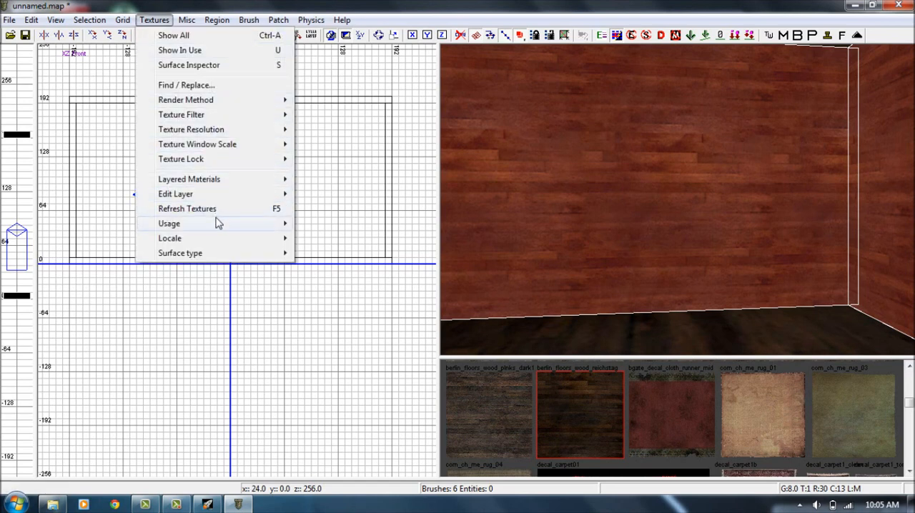
mouse_move(236, 230)
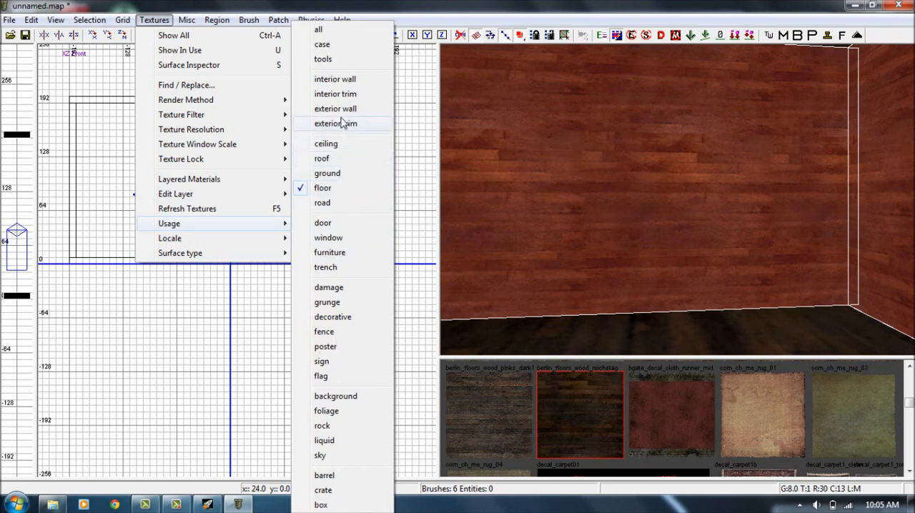
left_click(336, 79)
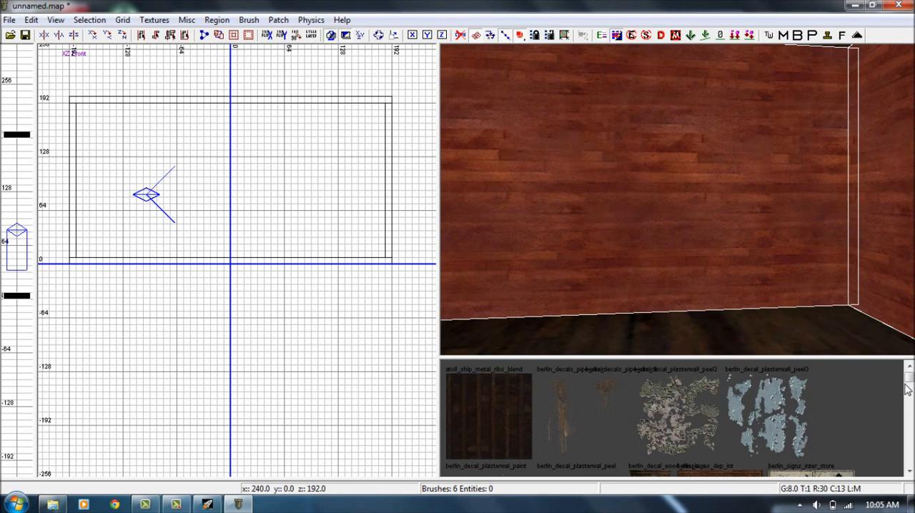
scroll(909, 383, "down", 2)
left_click_drag(907, 381, 905, 409)
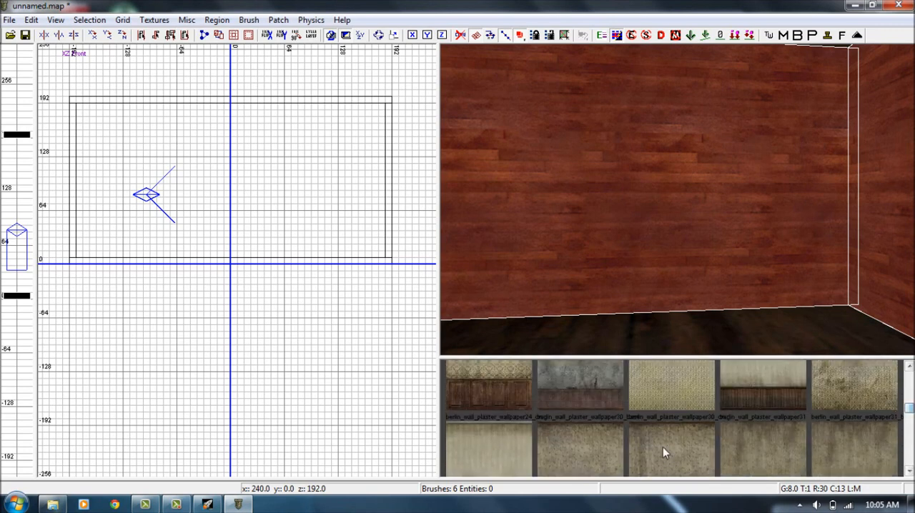
Apply the berlin_wall_plaster_wallpaper30 texture with the dark wood base to the selected walls and clear the selection.
left_click(581, 448)
left_click(664, 230, "ctrl+shift")
right_click_drag(665, 224, 609, 203)
left_click(651, 212, "ctrl+shift")
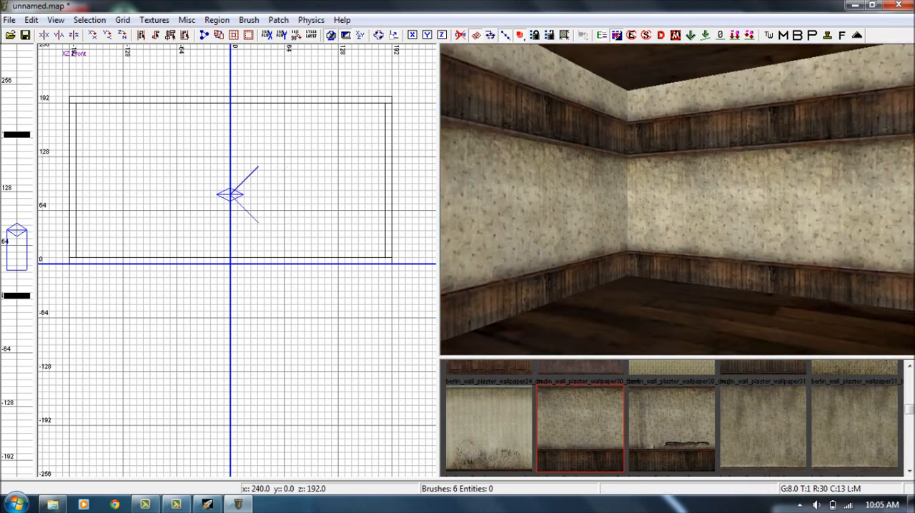
Select two adjoining wallpapered walls and fit the wallpaper texture so it spans the full wall height once, then clear the selection.
left_click(609, 203, "ctrl+shift")
left_click(778, 188, "ctrl+shift")
right_click_drag(778, 187, 744, 170)
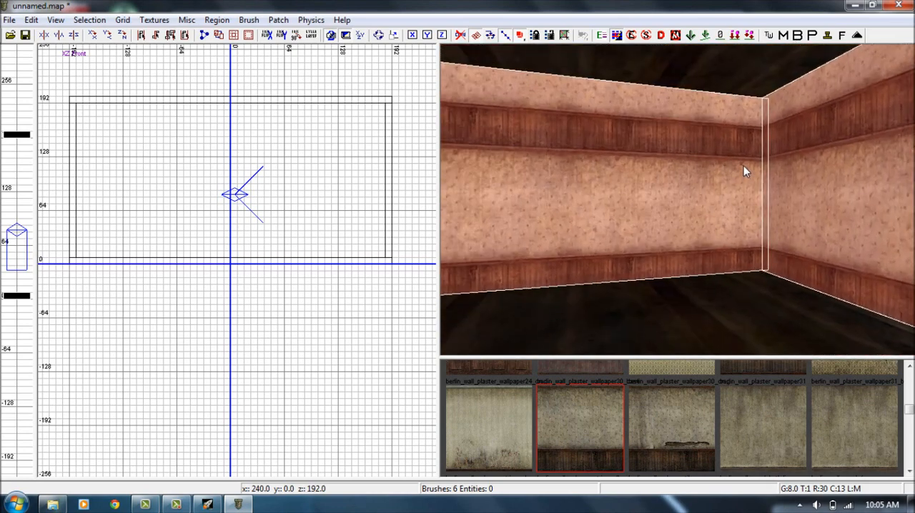
key("shift+b")
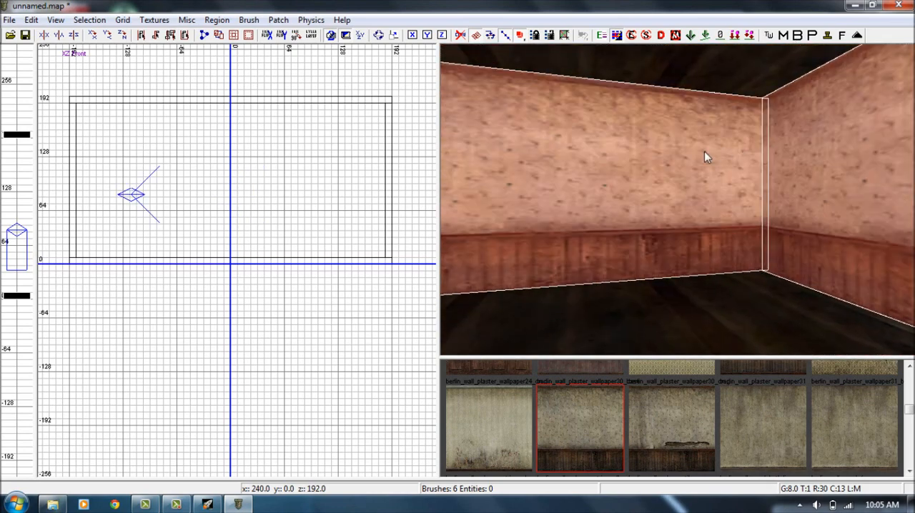
left_click(704, 151, "ctrl+shift")
left_click(808, 157, "ctrl+shift")
right_click_drag(809, 157, 700, 161)
left_click(810, 157, "ctrl+shift")
left_click(703, 152, "ctrl+shift")
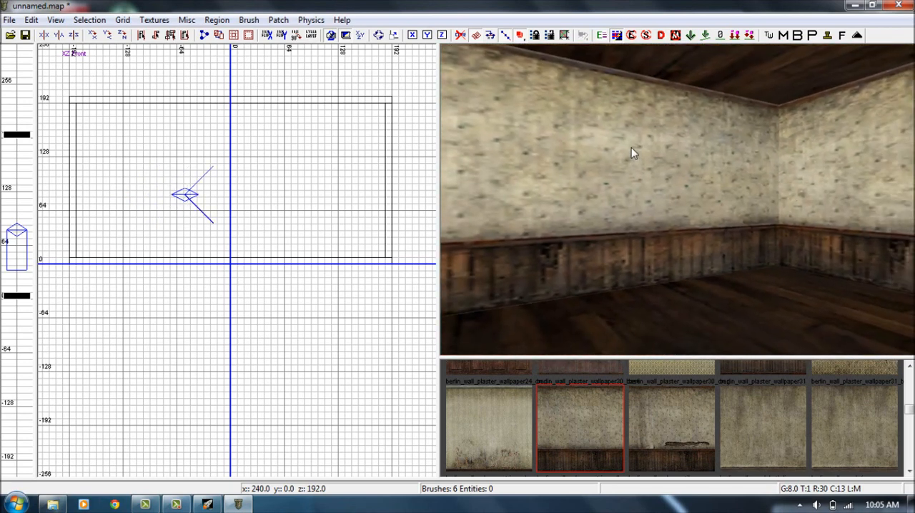
Select the wall with the unfitted wallpaper and apply the berlin_wall_plaster_tile_kitchen texture to it.
left_click(631, 144, "ctrl+shift")
left_click(631, 143, "ctrl+shift")
left_click(733, 141, "ctrl+shift")
left_click(832, 139, "ctrl+shift")
right_click_drag(833, 139, 738, 179)
left_click(839, 136, "ctrl+shift")
left_click(839, 136, "ctrl+shift")
left_click(738, 179, "ctrl+shift")
left_click(594, 402)
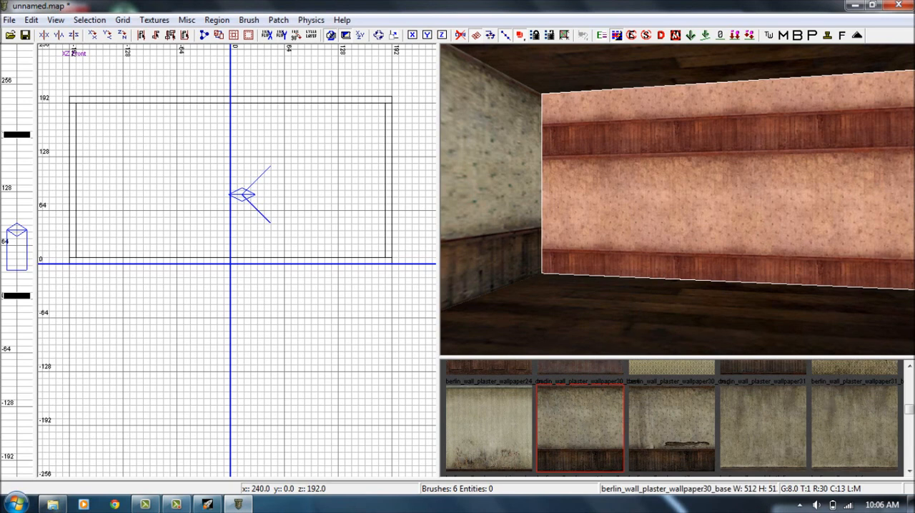
left_click_drag(910, 418, 911, 397)
left_click(672, 423)
left_click(606, 202, "ctrl+shift")
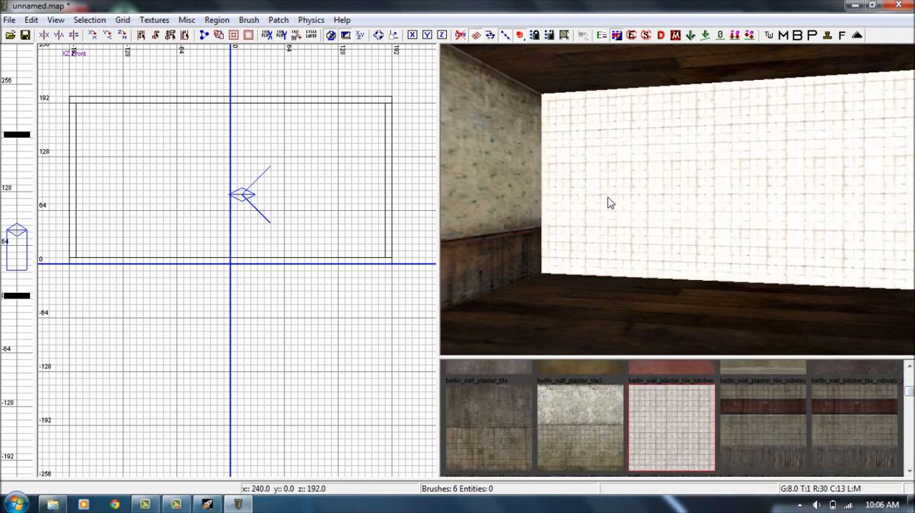
Apply the berlin_wall_plaster_tile_kitchen texture to the remaining wallpapered walls and clear the selection.
left_click(509, 188, "ctrl+shift")
left_click(645, 423)
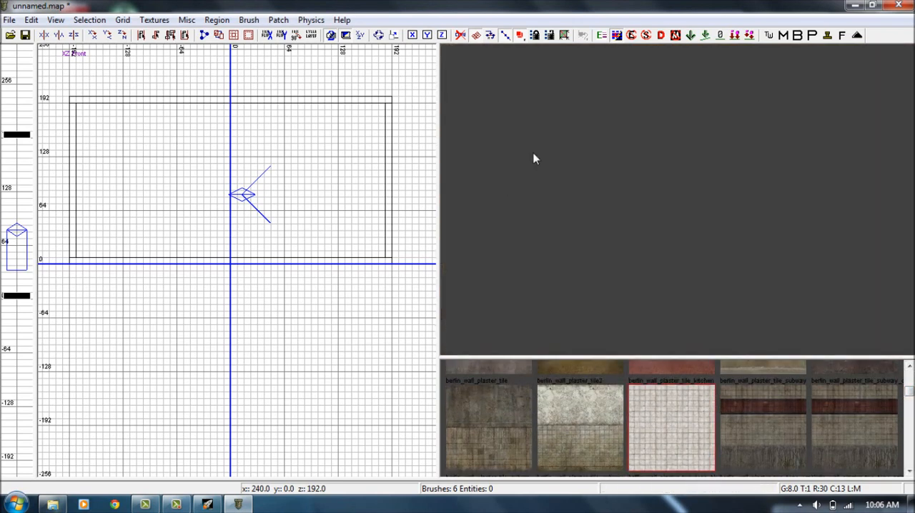
right_click_drag(576, 174, 575, 174)
left_click(576, 172, "ctrl+shift")
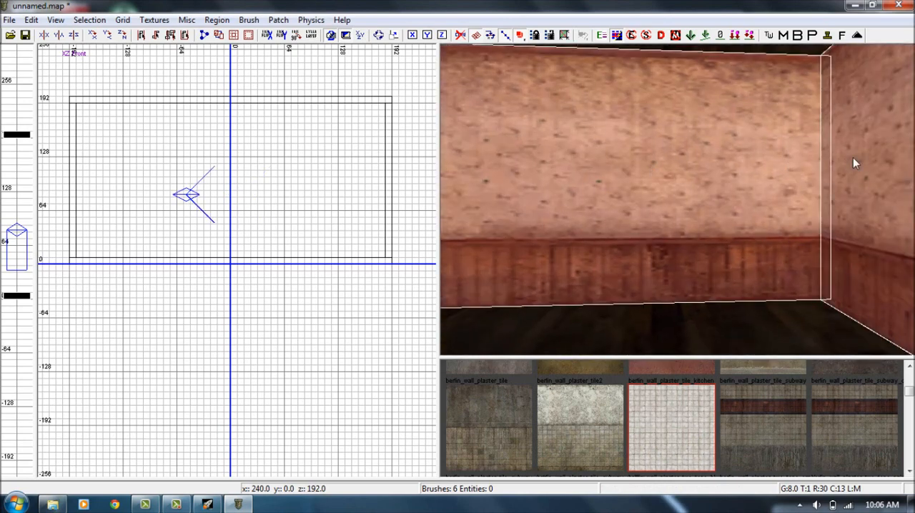
left_click(647, 429)
left_click(674, 262, "ctrl+shift")
left_click(854, 236, "ctrl+shift")
right_click_drag(854, 236, 893, 198)
left_click(820, 189, "ctrl+shift")
right_click_drag(820, 189, 749, 189)
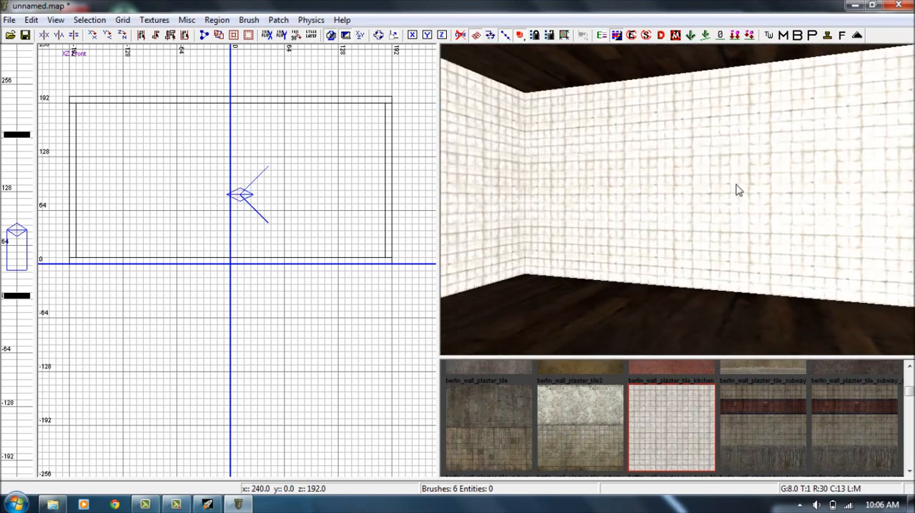
Try fitting the kitchen tile texture to one wall, then reset it by reapplying berlin_wall_plaster_tile_kitchen.
left_click(737, 183, "ctrl+shift")
middle_click(751, 166)
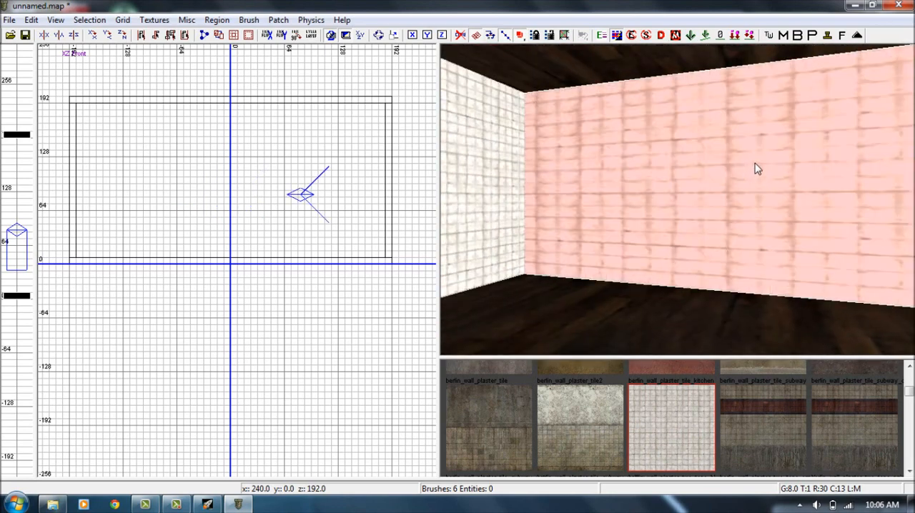
left_click(755, 164, "ctrl+shift")
left_click(745, 170, "ctrl+shift")
left_click(683, 416)
left_click(739, 166, "ctrl+shift")
right_click_drag(739, 166, 742, 190)
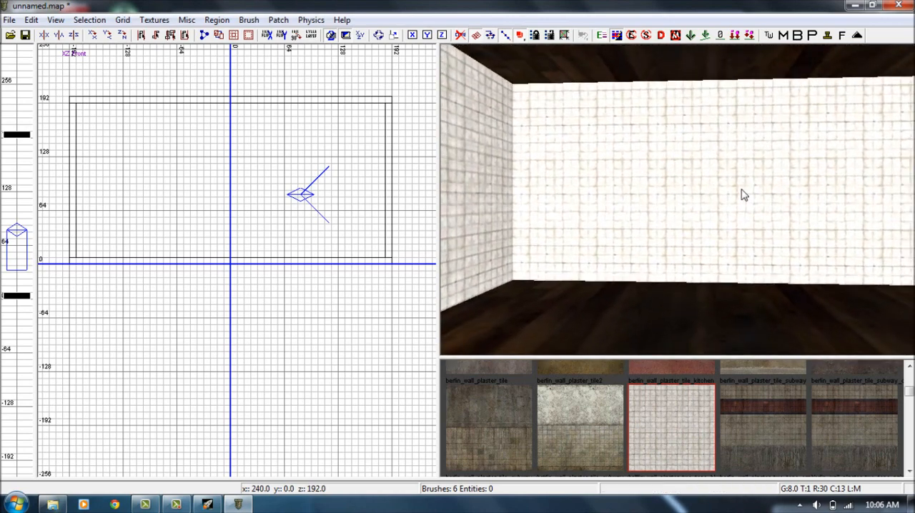
Filter the textures to the ceiling usage and apply berlin_ceilings_paint_peel to the room's ceiling.
left_click(713, 72, "ctrl+shift")
left_click(160, 19)
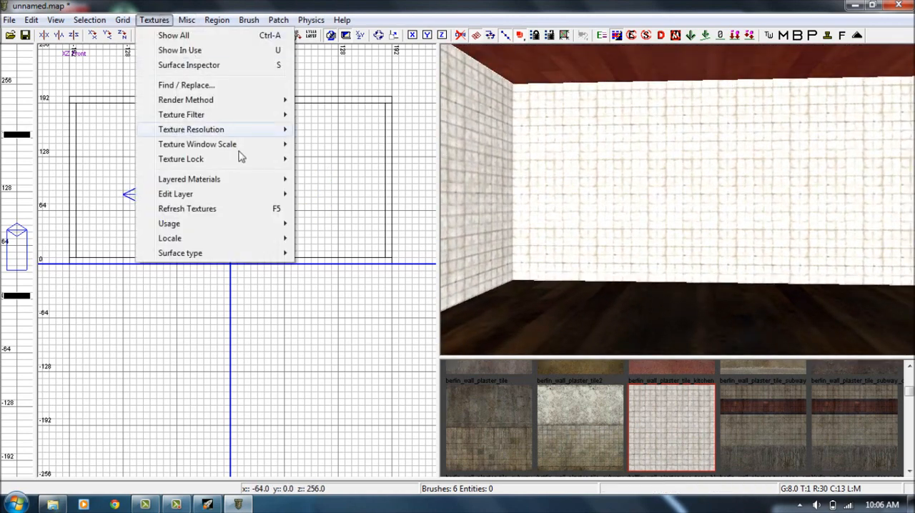
mouse_move(285, 230)
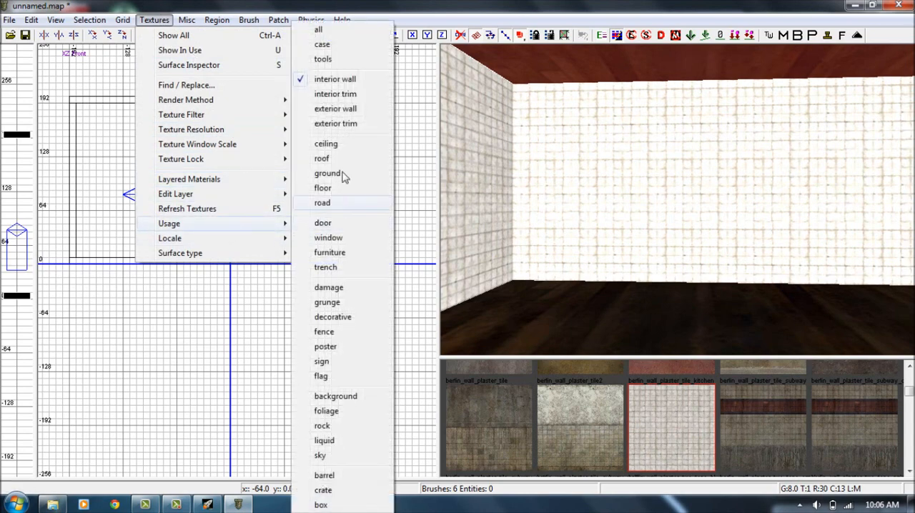
left_click(349, 143)
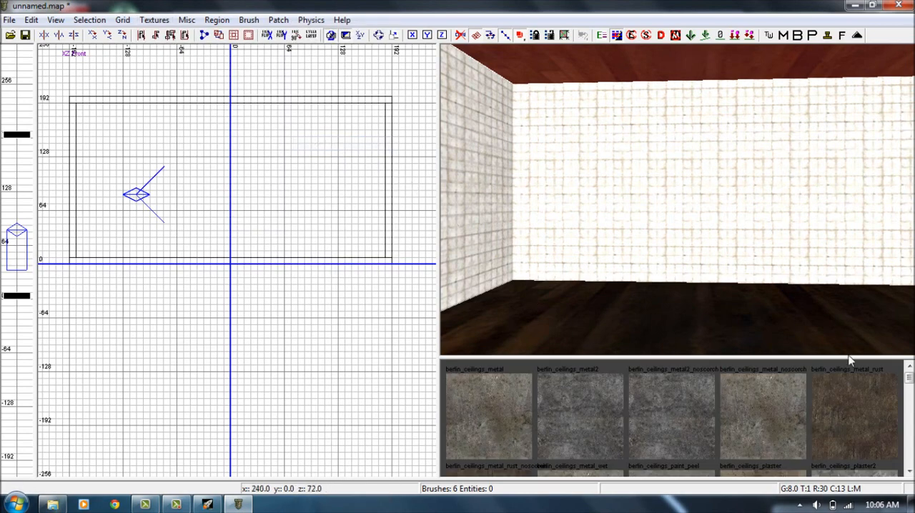
scroll(721, 413, "down", 2)
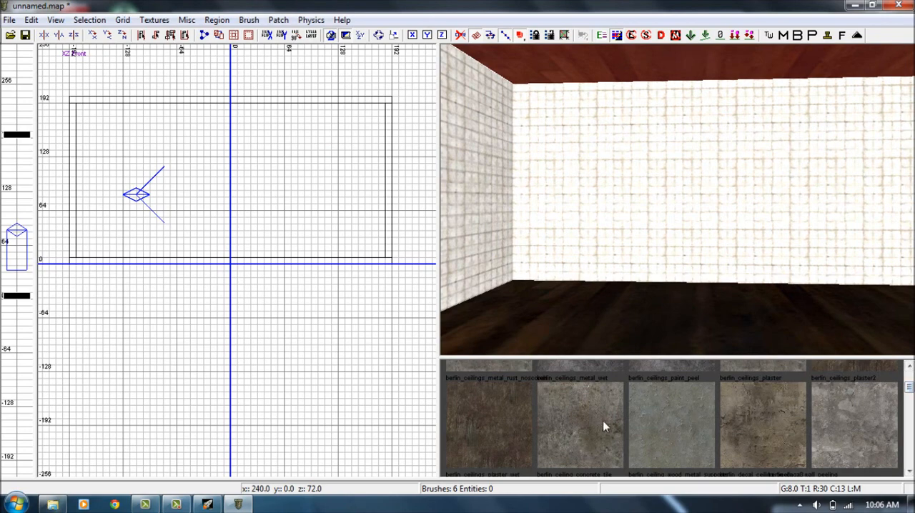
left_click(697, 402)
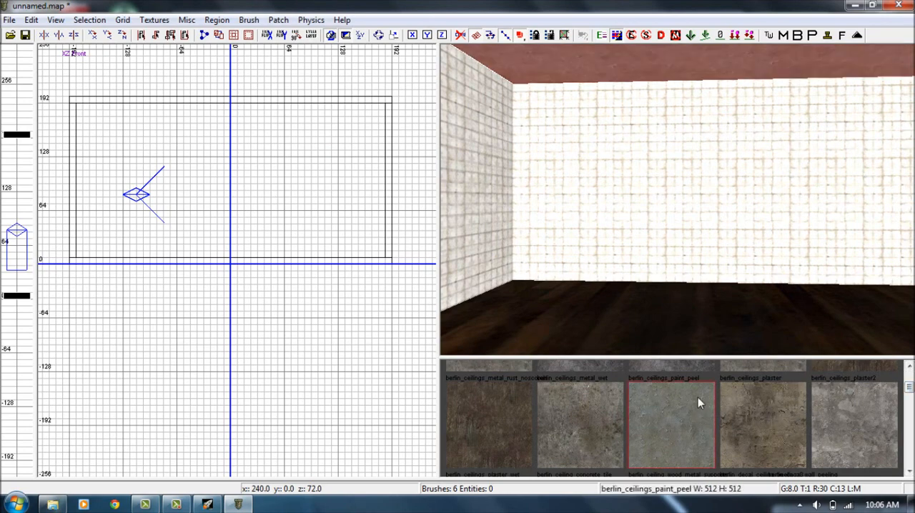
right_click_drag(697, 63, 715, 114)
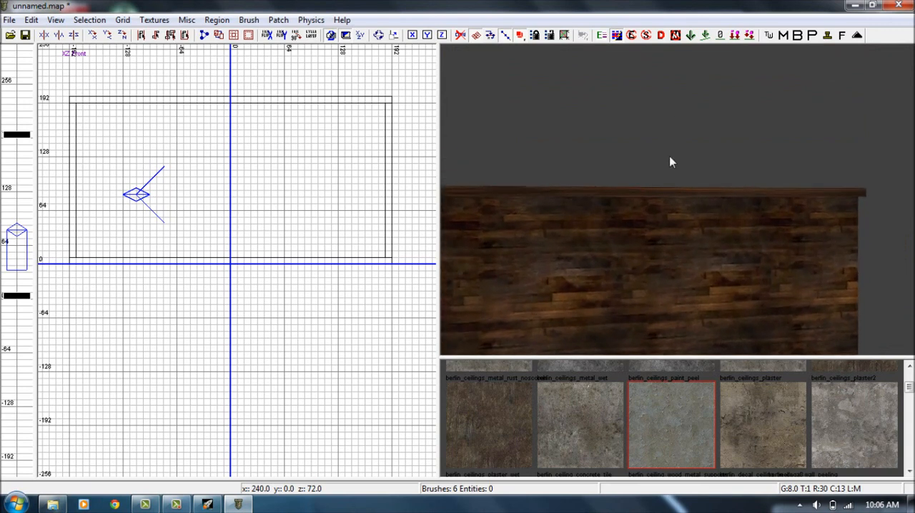
Shift the ceiling brush 8 units along Y in the side view to align it with the walls, then deselect it.
left_click(671, 197, "shift")
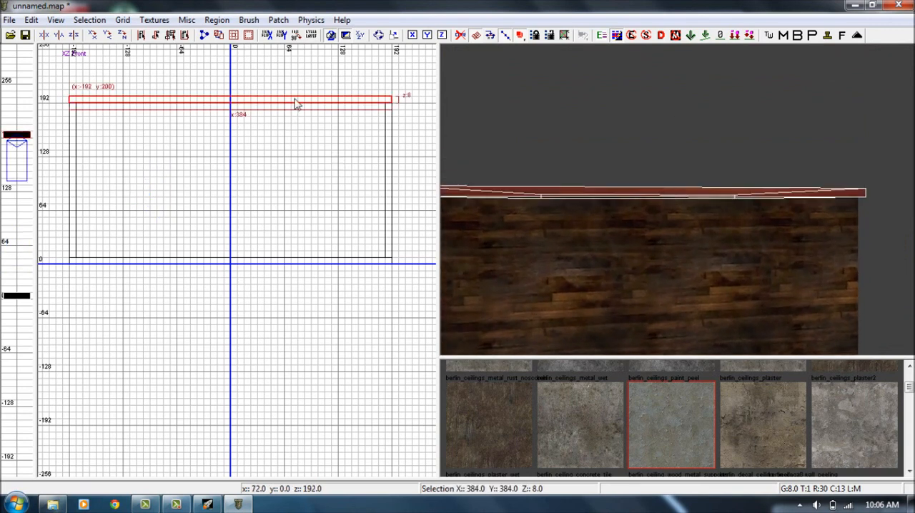
mouse_move(789, 203)
right_mouse_down()
mouse_move(750, 200)
mouse_move(743, 161)
mouse_move(791, 204)
right_mouse_up()
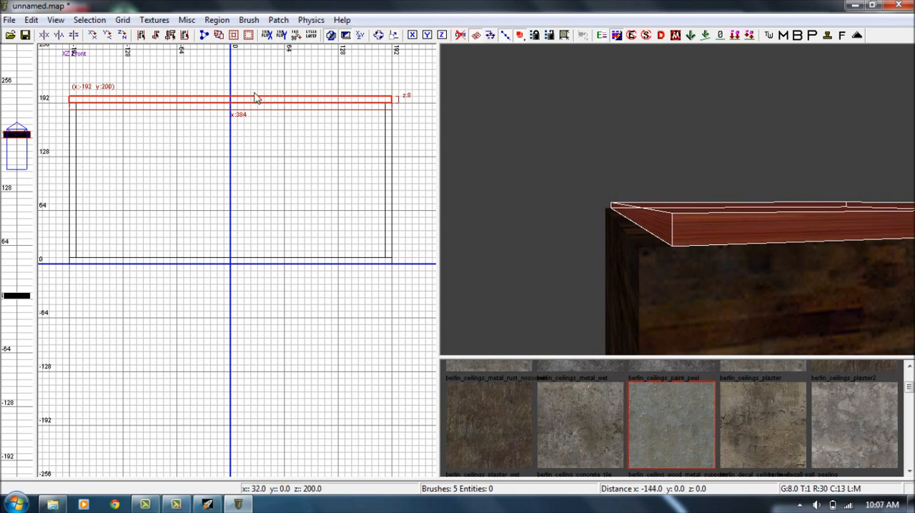
mouse_move(104, 107)
left_mouse_down()
mouse_move(65, 103)
mouse_move(105, 104)
left_mouse_up()
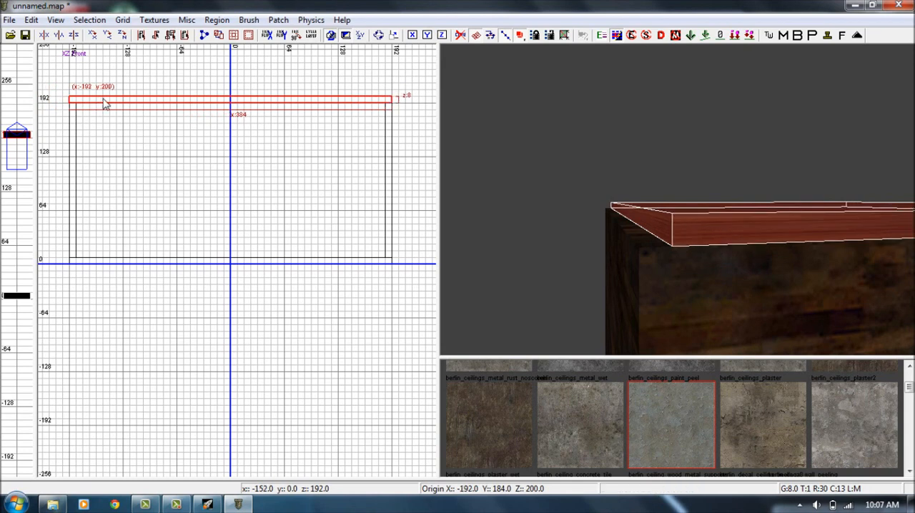
key("ctrl+Tab")
left_click_drag(325, 262, 333, 264)
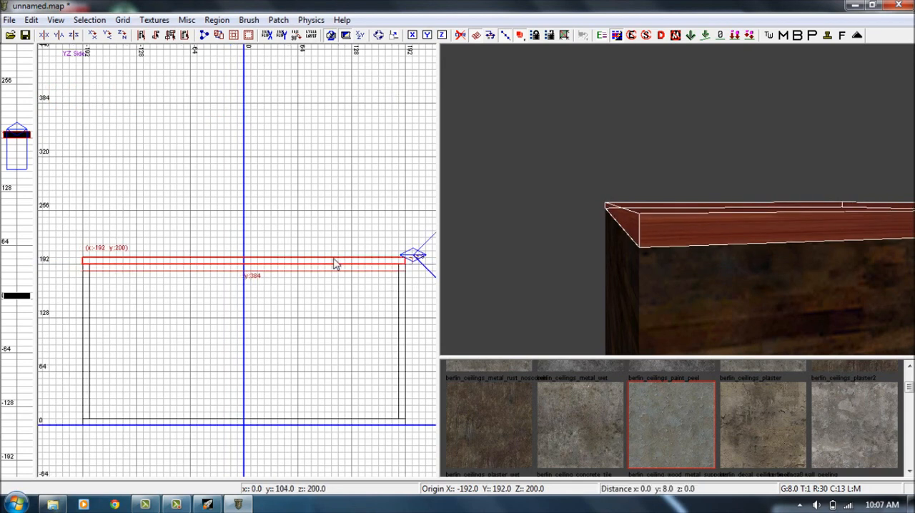
key("Escape")
Draw a 64 by 512 unit ground brush, 8 units thick, outside the room's west wall in the top view, starting at x -256, y 256.
mouse_move(592, 239)
right_mouse_down()
mouse_move(604, 171)
mouse_move(571, 179)
mouse_move(587, 188)
mouse_move(592, 213)
mouse_move(623, 207)
mouse_move(662, 229)
mouse_move(612, 242)
mouse_move(560, 222)
mouse_move(549, 227)
mouse_move(552, 293)
mouse_move(522, 286)
mouse_move(657, 236)
right_mouse_up()
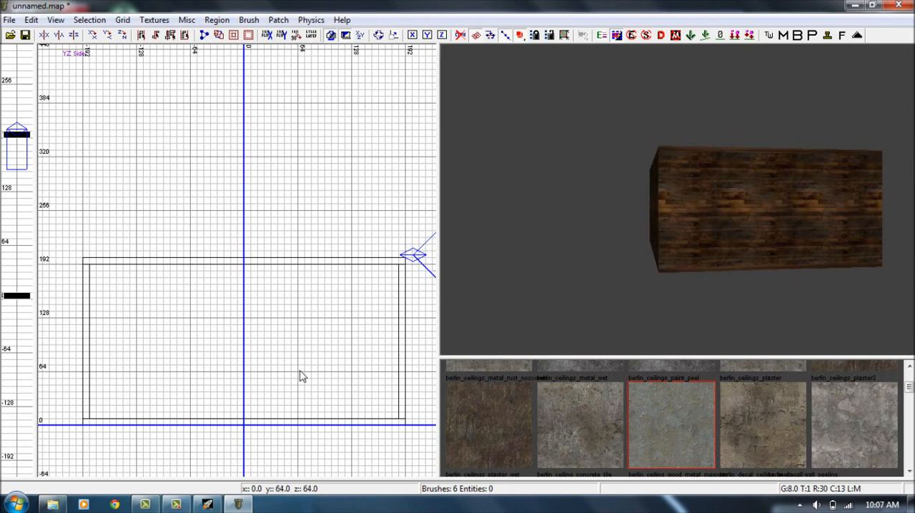
key("ctrl+Tab")
scroll(302, 366, "down", 5)
right_click_drag(313, 292, 245, 386)
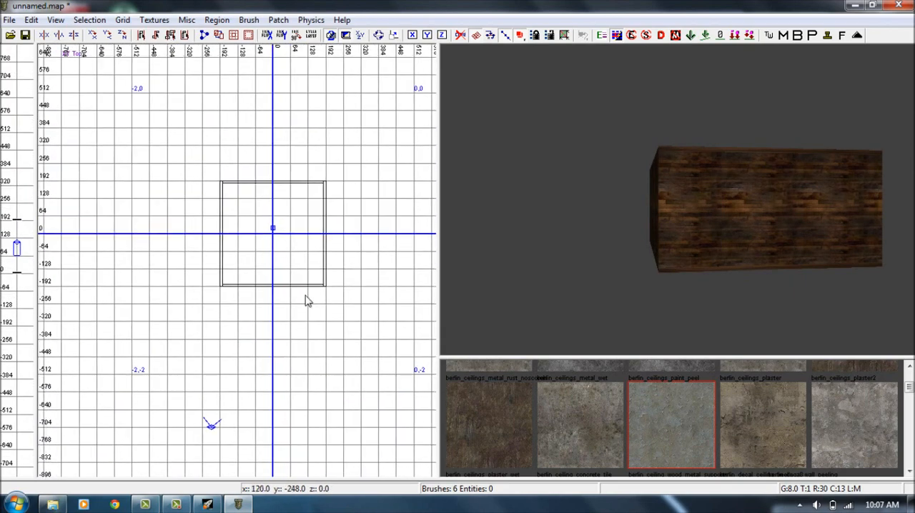
scroll(297, 282, "up", 3)
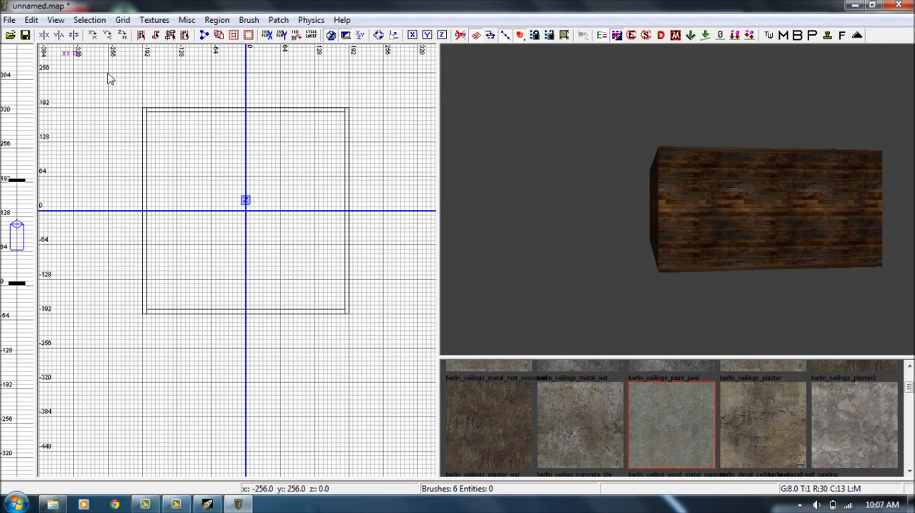
mouse_move(110, 95)
left_mouse_down()
mouse_move(114, 178)
mouse_move(143, 214)
mouse_move(144, 354)
left_mouse_up()
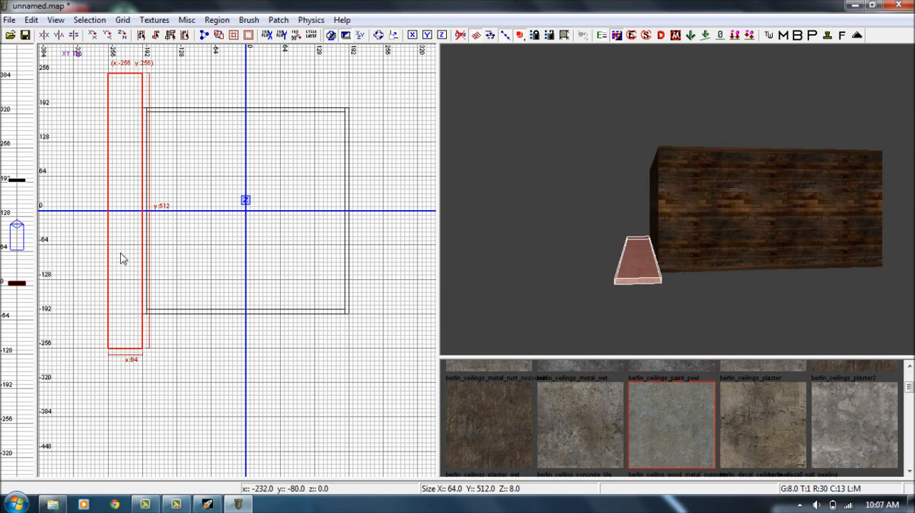
Duplicate the ground strip, rotate the copy 90 degrees, place it against the room's south wall and shorten it to 384 units.
key("space")
mouse_move(127, 268)
left_mouse_down()
mouse_move(171, 307)
mouse_move(178, 293)
left_mouse_up()
key("alt+z")
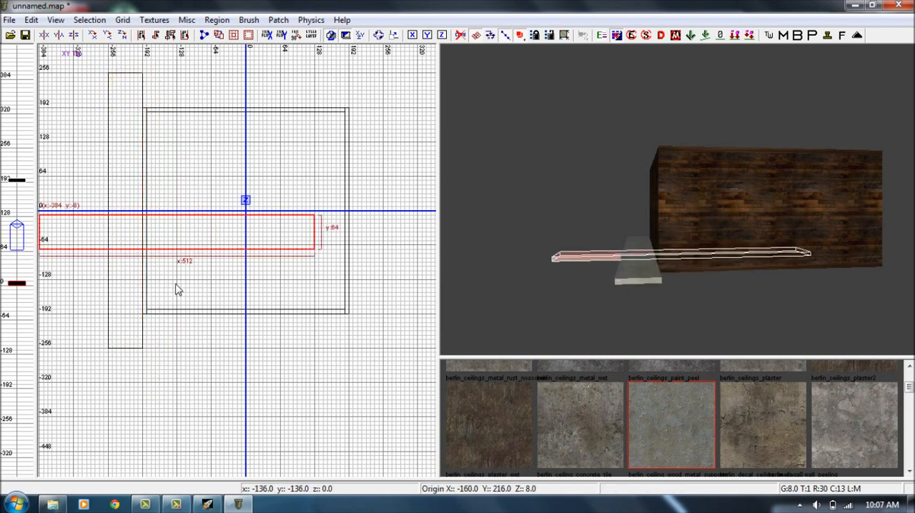
mouse_move(175, 236)
left_mouse_down()
mouse_move(320, 367)
mouse_move(289, 331)
mouse_move(279, 338)
left_mouse_up()
mouse_move(427, 330)
left_mouse_down()
mouse_move(347, 331)
mouse_move(360, 331)
left_mouse_up()
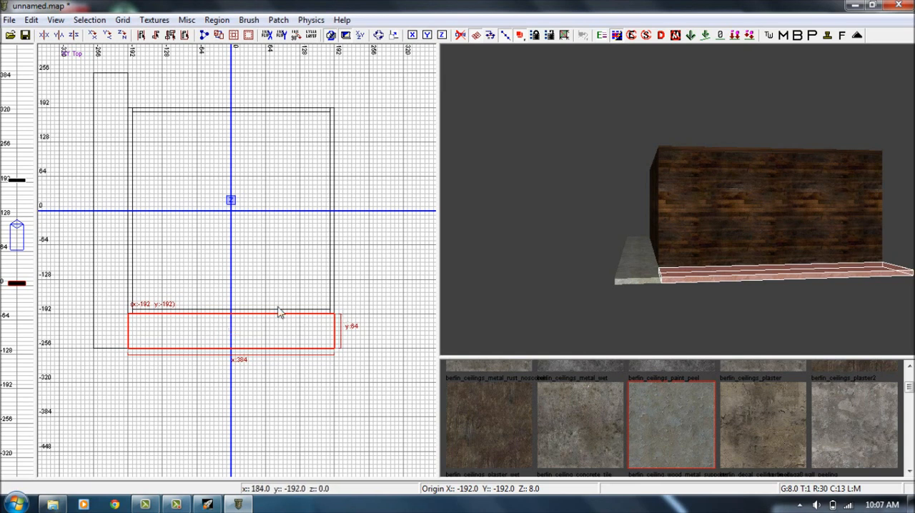
key("Escape")
Duplicate the west ground strip and place the copy against the room's east wall at x 192.
left_click(106, 289, "shift")
key("space")
mouse_move(105, 292)
left_mouse_down()
mouse_move(335, 267)
mouse_move(347, 285)
left_mouse_up()
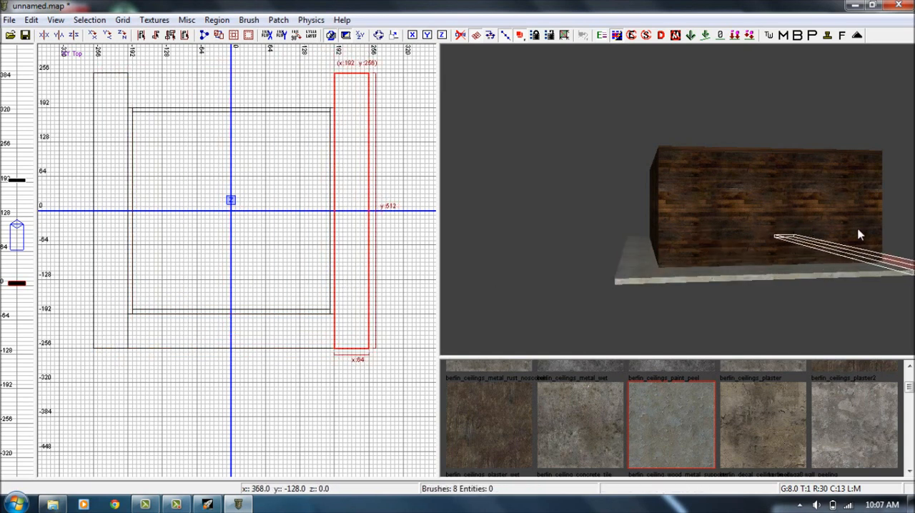
Place a rotated copy of the ground strip along the room's north wall, shortened to fit between the side strips.
mouse_move(357, 198)
left_mouse_down()
mouse_move(264, 128)
mouse_move(257, 95)
left_mouse_up()
key("shift+z")
mouse_move(418, 99)
left_mouse_down()
mouse_move(326, 92)
mouse_move(351, 96)
left_mouse_up()
Select the west wall from inside the room and split it with a vertical clip line at y -64 in the side view.
mouse_move(696, 200)
right_mouse_down()
mouse_move(694, 146)
mouse_move(736, 154)
mouse_move(694, 200)
mouse_move(719, 215)
mouse_move(765, 213)
right_mouse_up()
left_click(690, 297, "shift")
left_click(734, 273, "shift")
left_click(732, 241, "shift")
mouse_move(732, 241)
right_mouse_down()
mouse_move(728, 186)
mouse_move(704, 161)
mouse_move(456, 160)
mouse_move(731, 241)
right_mouse_up()
left_click(705, 231, "shift")
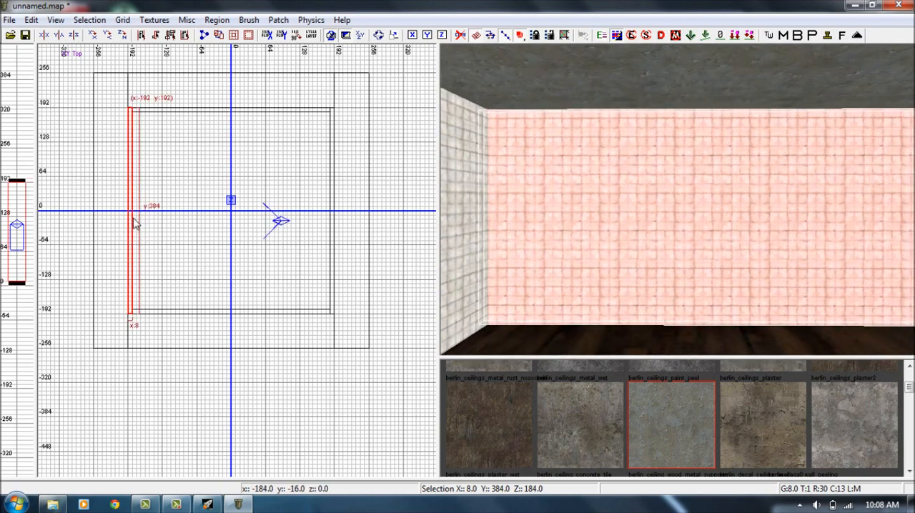
key("ctrl+Tab")
key("ctrl+Tab")
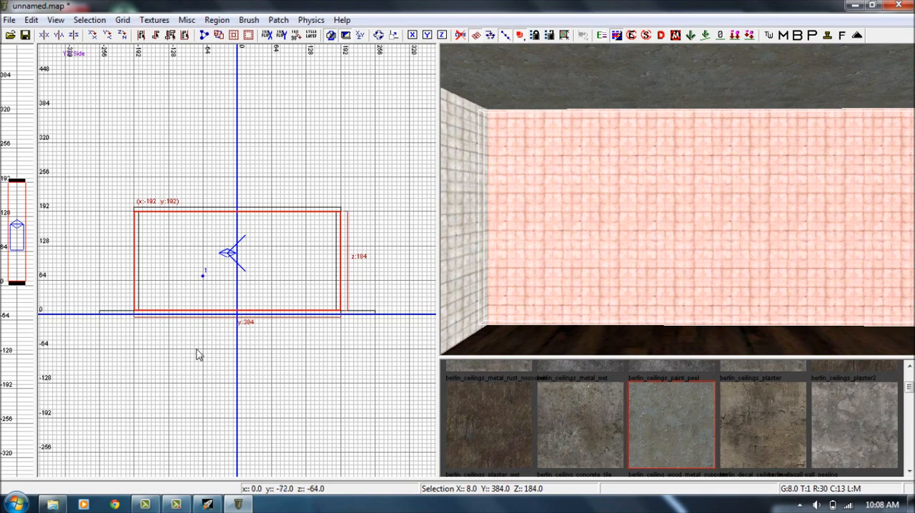
left_click(204, 252)
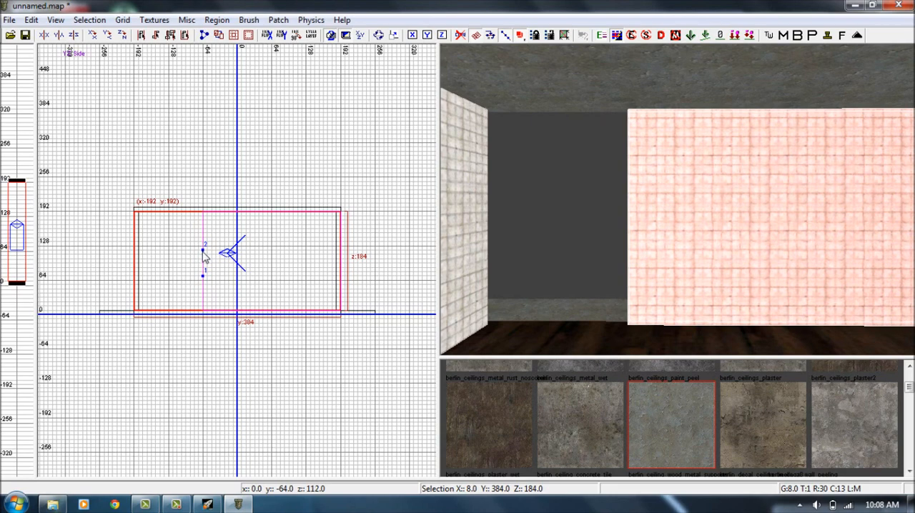
key("shift+Return")
Select each part of the split west wall in turn to check that they are separate brushes.
left_click(686, 179, "shift")
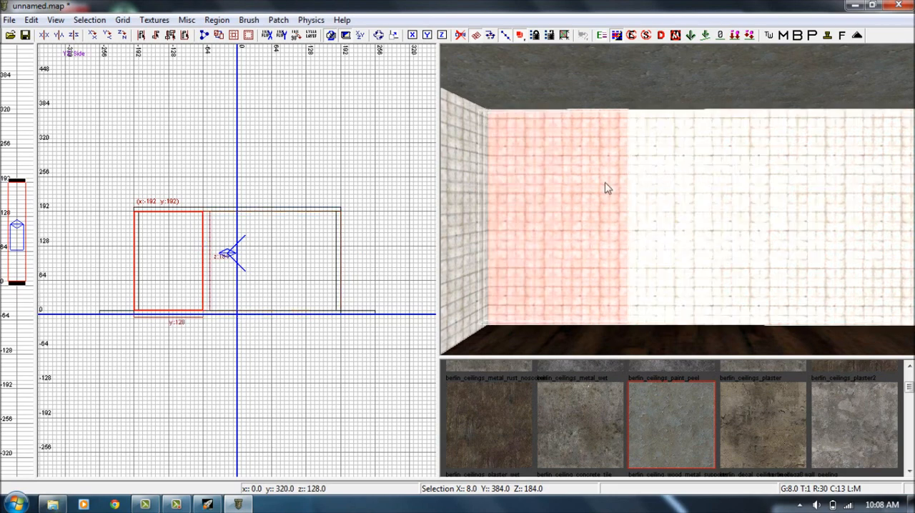
left_click(605, 186, "shift")
left_click(693, 186, "shift")
left_click(597, 184, "shift")
left_click(687, 186, "shift")
left_click(177, 506)
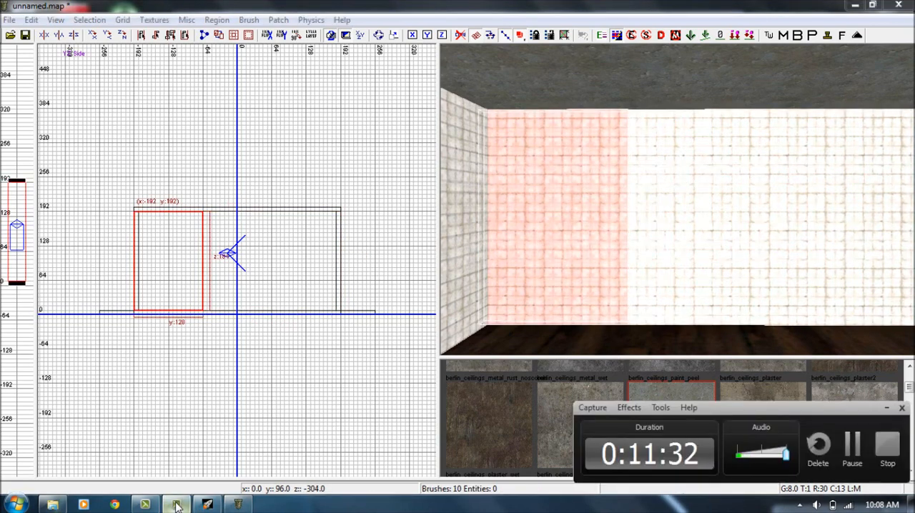
left_click(887, 410)
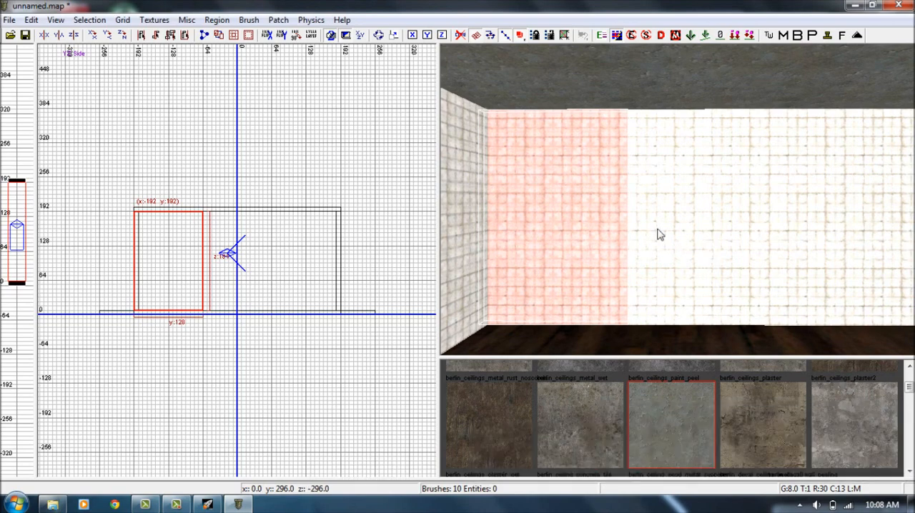
Check the two wall sections again by selecting them individually and together, then clear the selection and view the room corner.
left_click(621, 230, "shift")
left_click(691, 227, "shift")
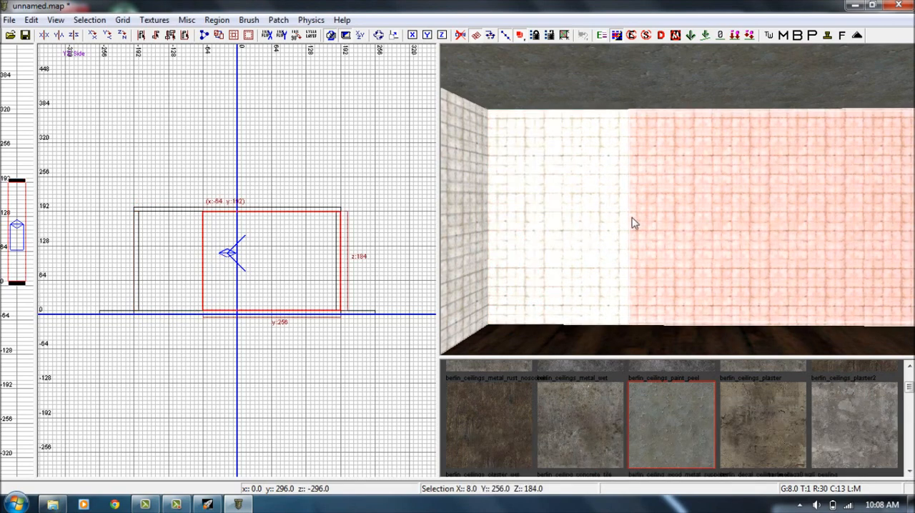
left_click(590, 221, "shift")
left_click(736, 219, "shift")
left_click(570, 214, "shift")
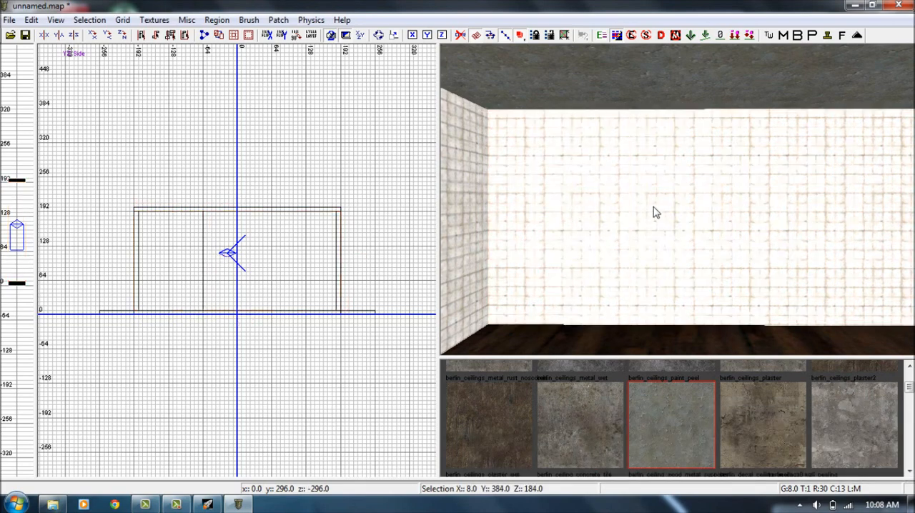
right_click_drag(655, 212, 664, 213)
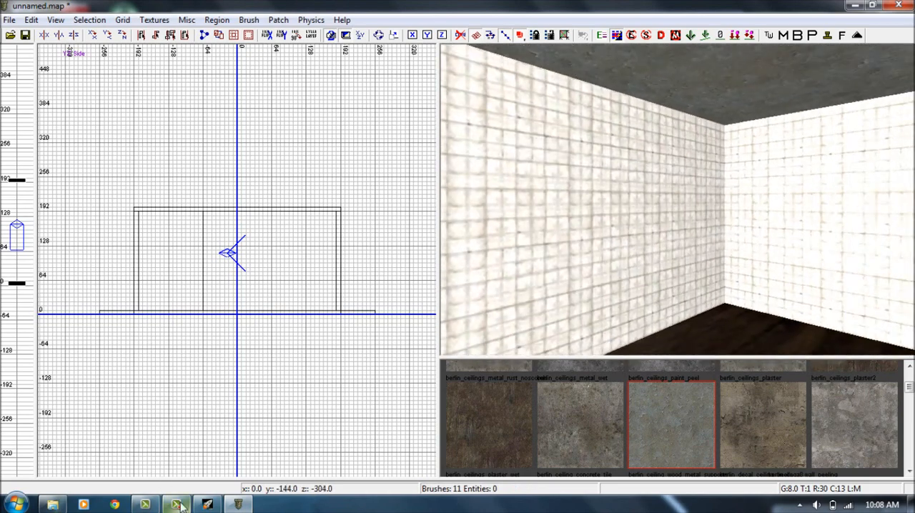